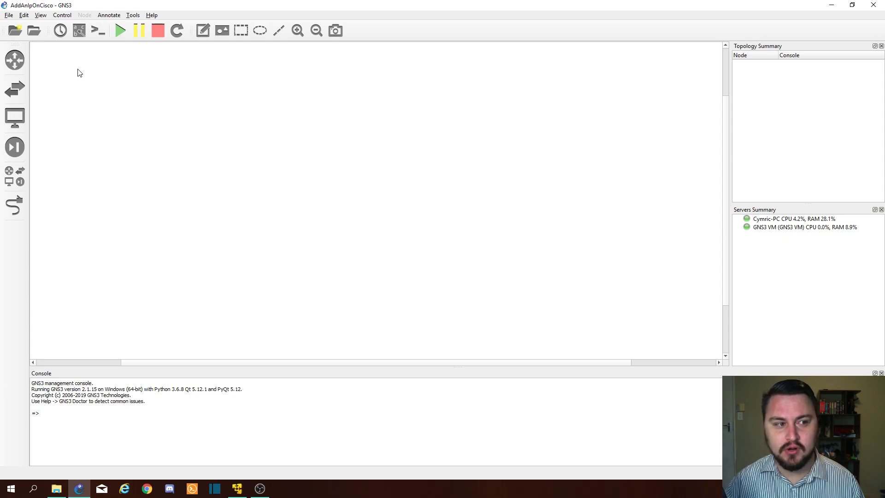
Place a Cisco IOSv 15.6(1)T router, a Cisco IOSvL2 switch and a Firefox end device on the canvas.
click(15, 60)
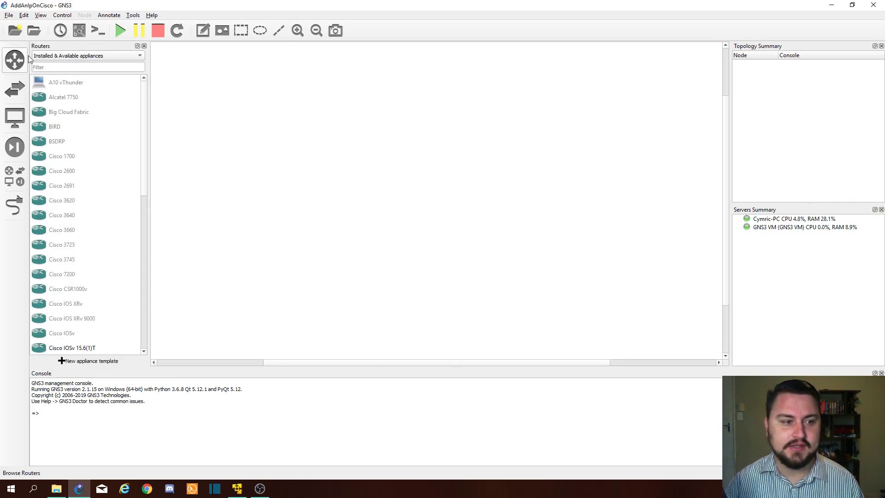
scroll(138, 135, down, 1)
drag(93, 302, 446, 107)
scroll(108, 138, down, 1)
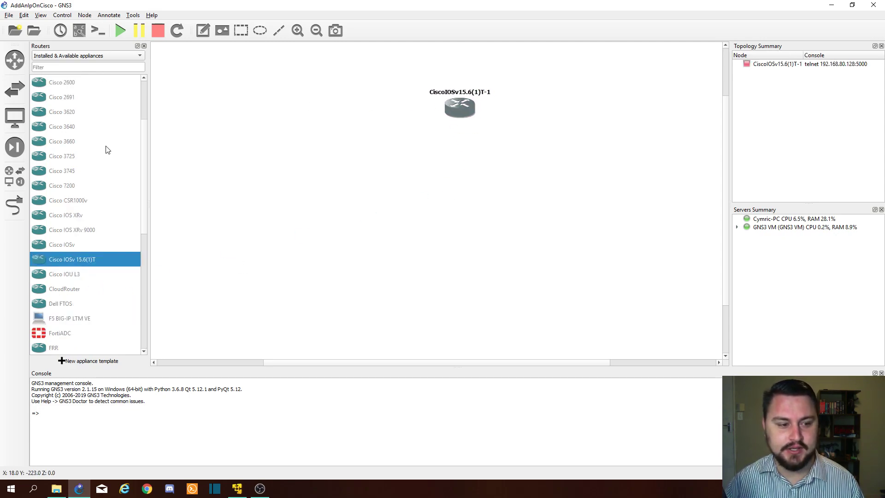
click(15, 88)
drag(96, 128, 458, 213)
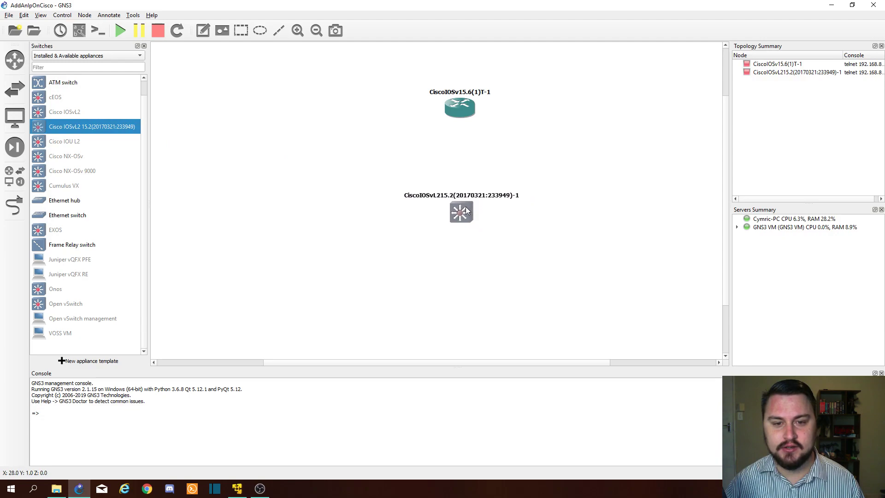
click(15, 118)
drag(76, 259, 448, 331)
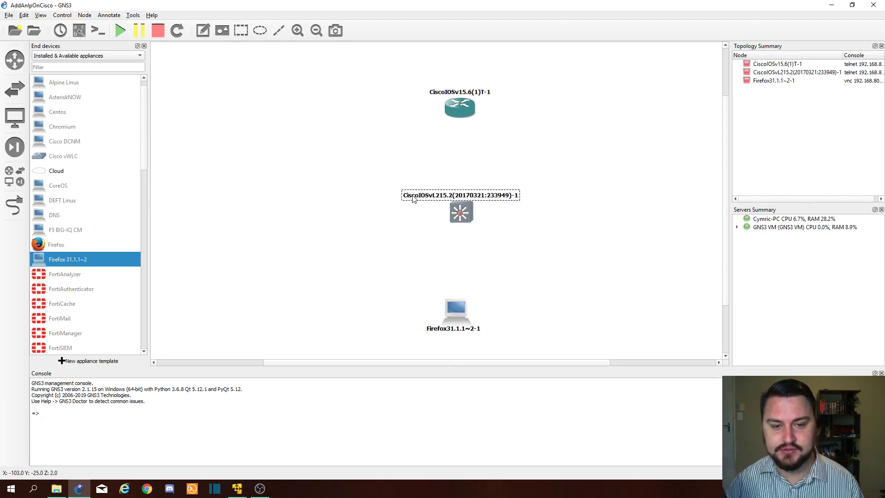
Rename the nodes SW, R and PC and tidy their label positions.
drag(417, 197, 350, 210)
double_click(351, 210)
text(SW)
key(Return)
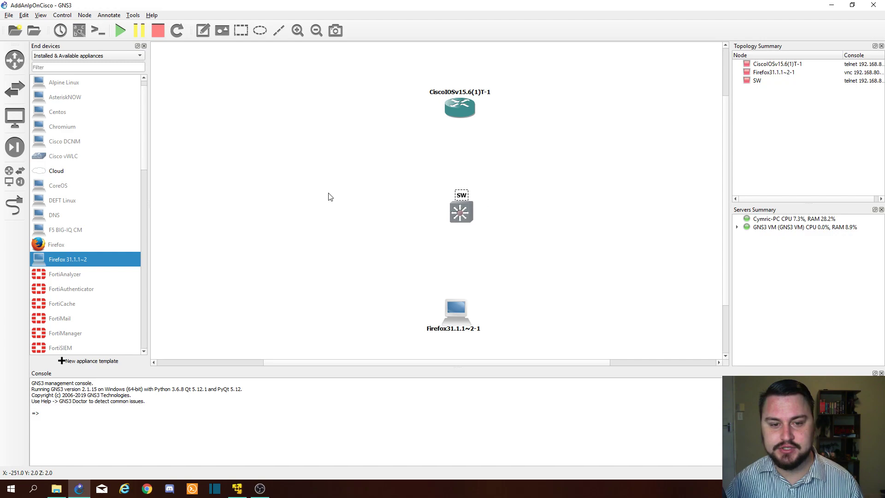
double_click(446, 91)
text(R)
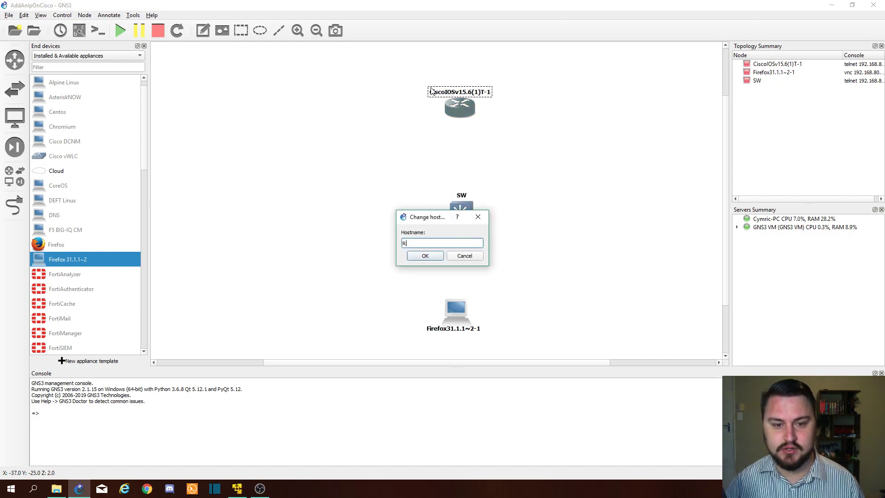
key(Return)
double_click(439, 329)
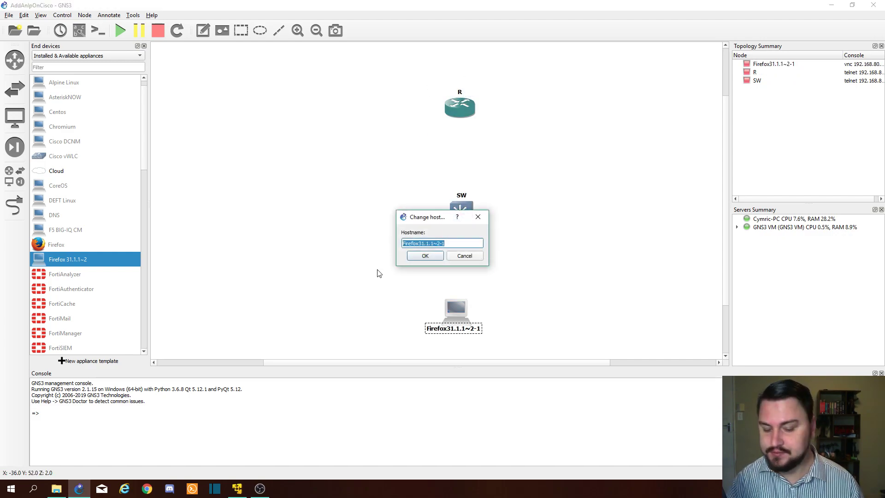
text(PC)
key(Return)
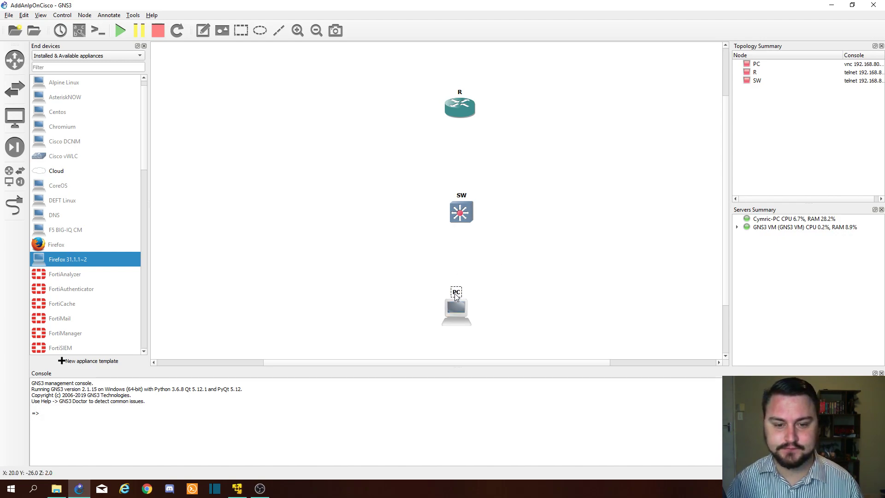
drag(454, 293, 457, 332)
drag(462, 195, 433, 211)
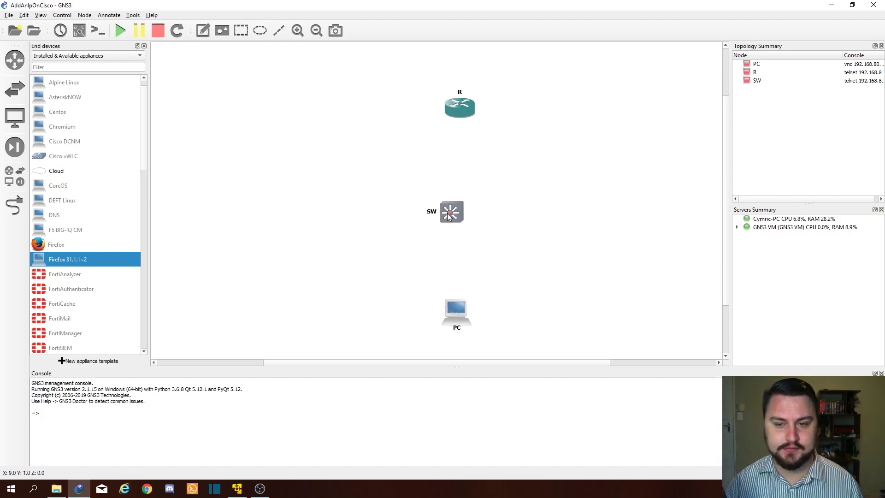
Start all devices R, SW and PC, and show interface labels.
click(120, 31)
drag(442, 212, 447, 207)
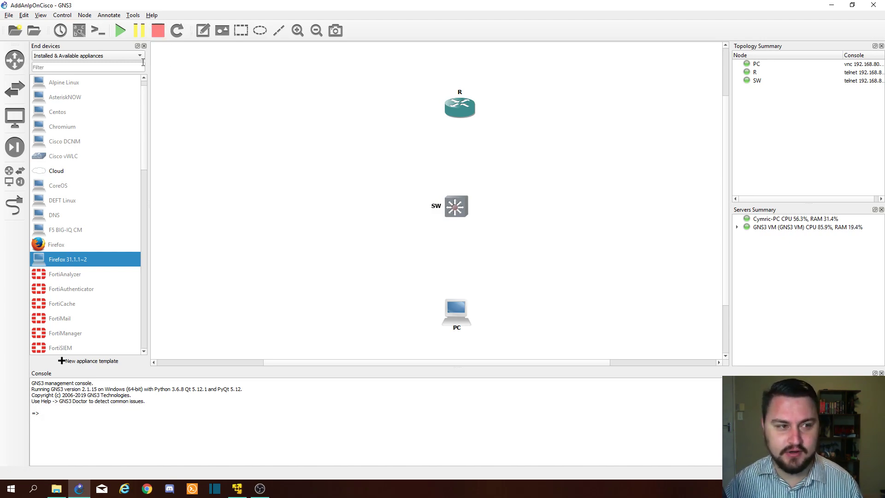
click(79, 31)
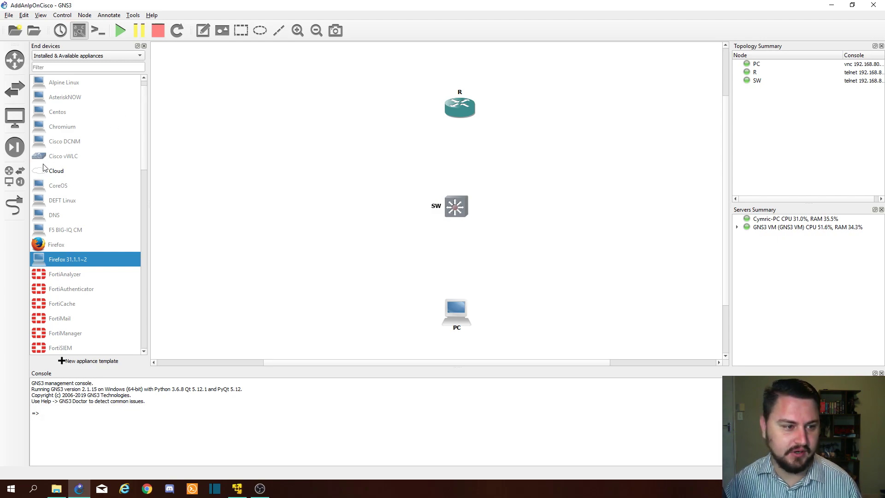
Link PC e0 to SW Gi0/3, and SW Gi0/0 to R Gi0/0.
click(14, 205)
click(448, 299)
click(456, 308)
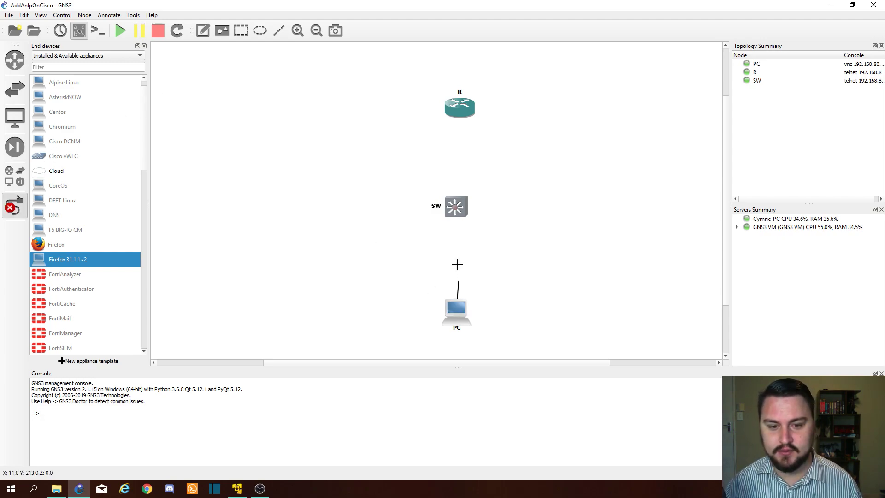
click(455, 210)
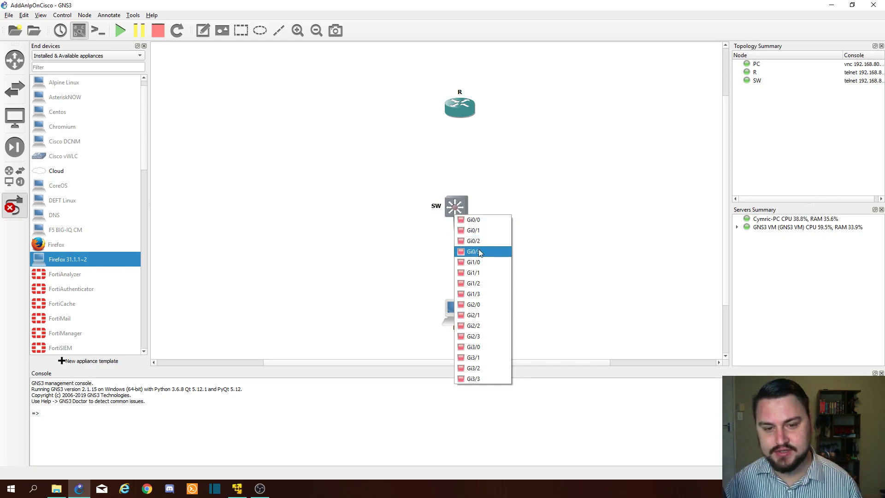
click(479, 251)
click(462, 207)
click(471, 213)
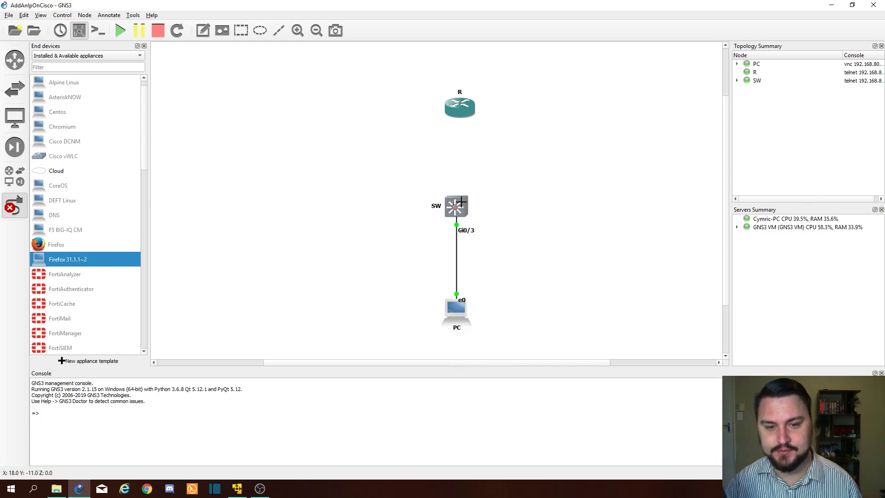
click(457, 110)
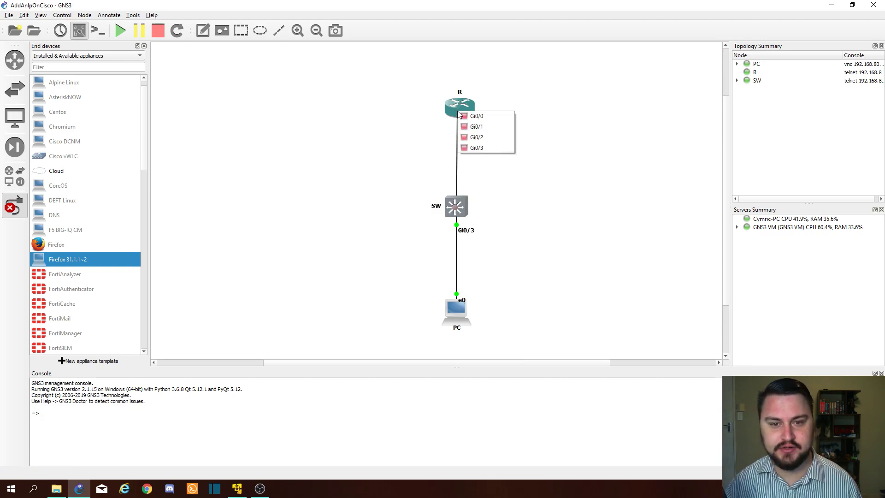
click(468, 116)
right_click(486, 120)
Reposition the Gi0/0 and Gi0/3 port labels neatly beside their ports.
drag(465, 115, 463, 117)
drag(468, 195, 469, 191)
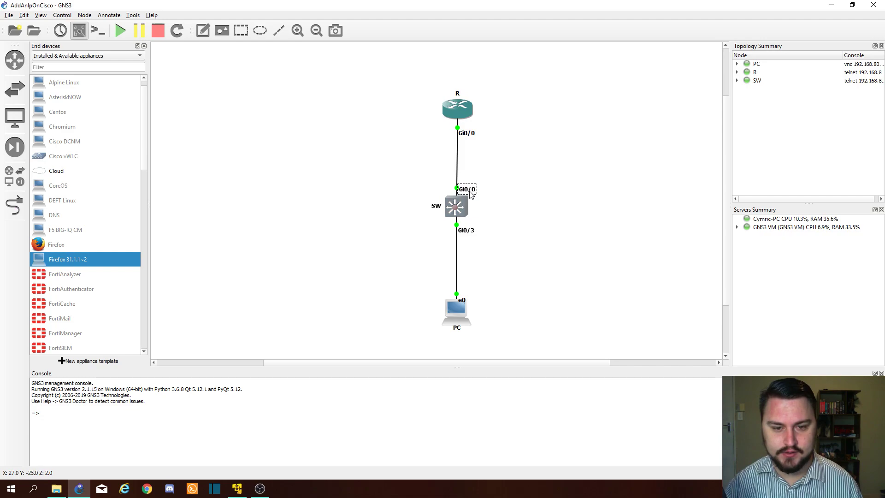
drag(475, 232, 476, 229)
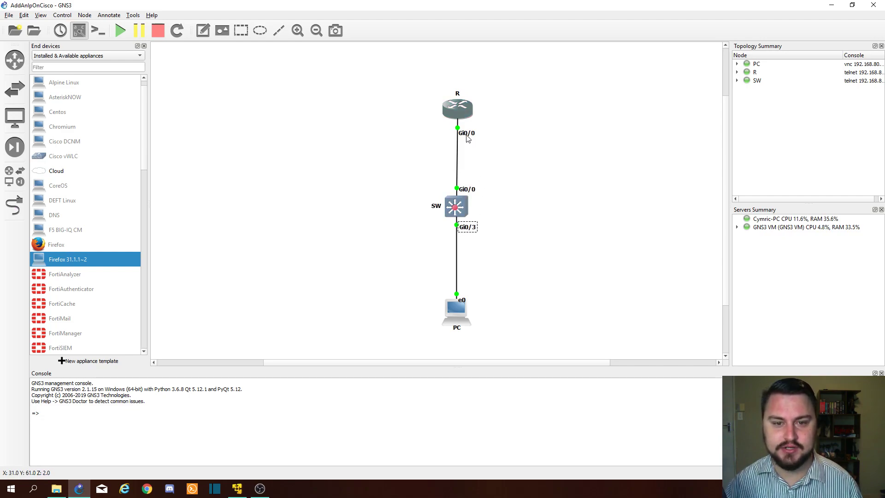
drag(468, 135, 471, 132)
click(529, 165)
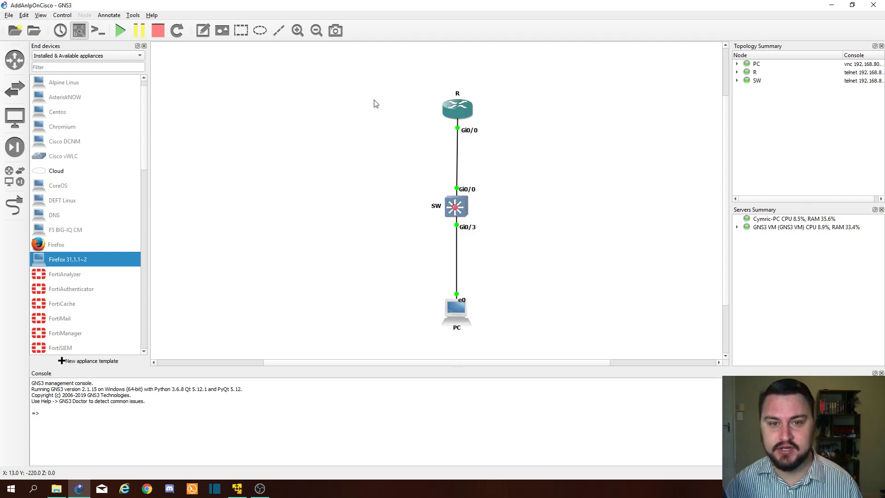
Open a Solar-PuTTY console session to router R.
click(460, 107)
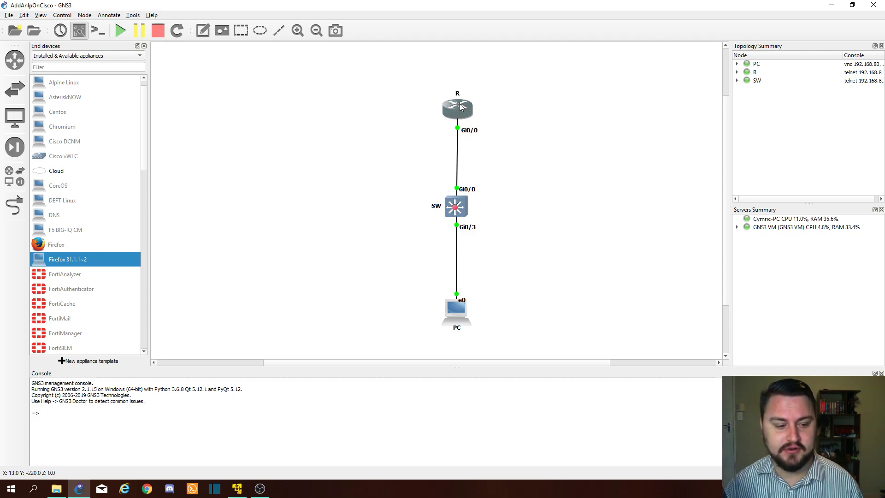
double_click(460, 104)
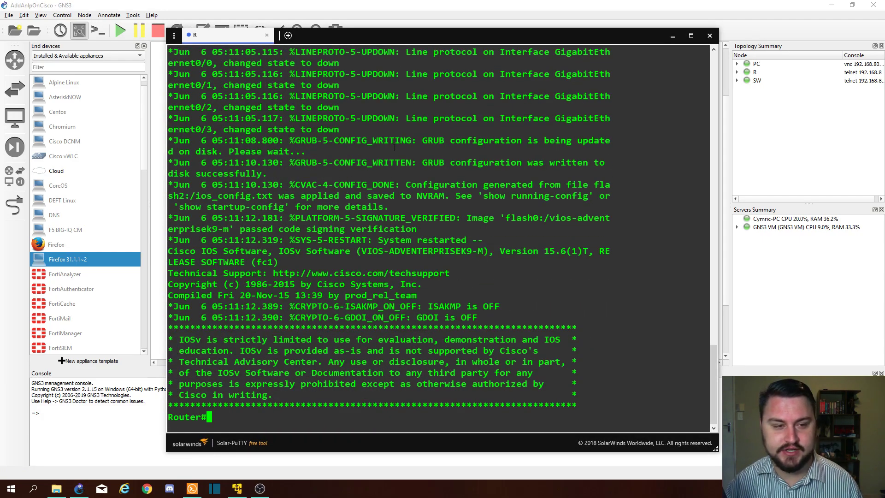
key(Return)
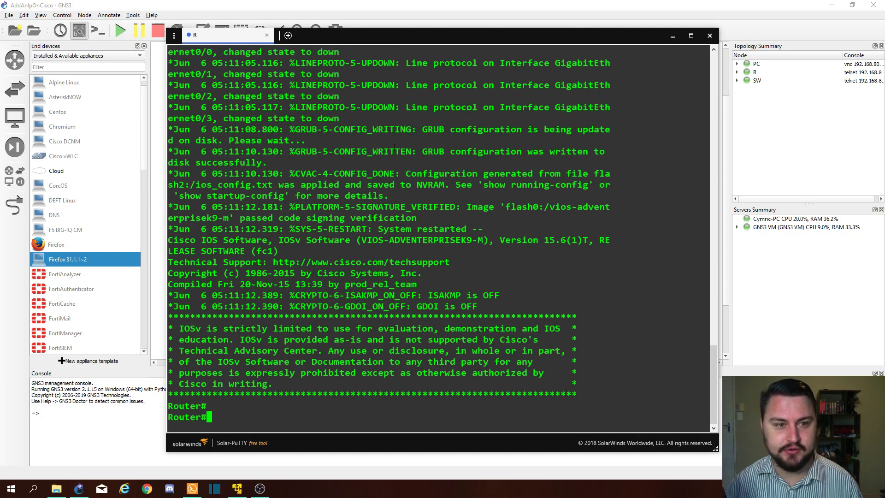
Open a console to switch SW, enter privileged mode with 'en', and return to R's session.
click(498, 7)
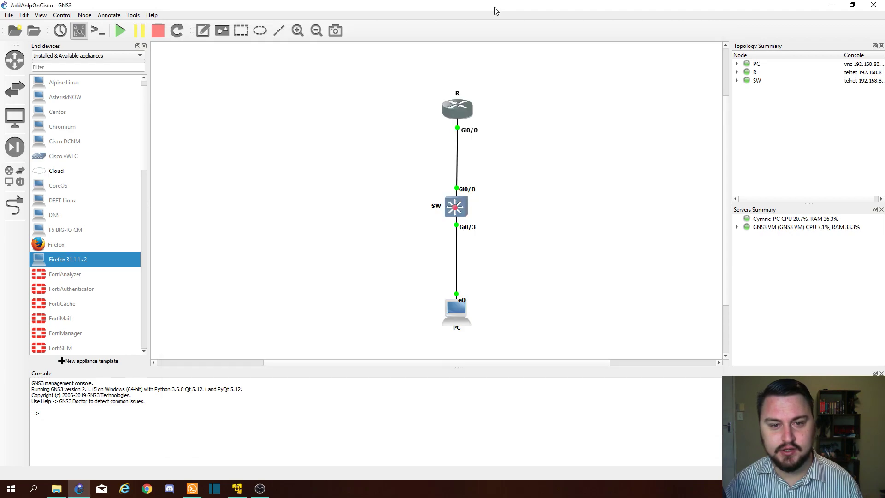
double_click(448, 205)
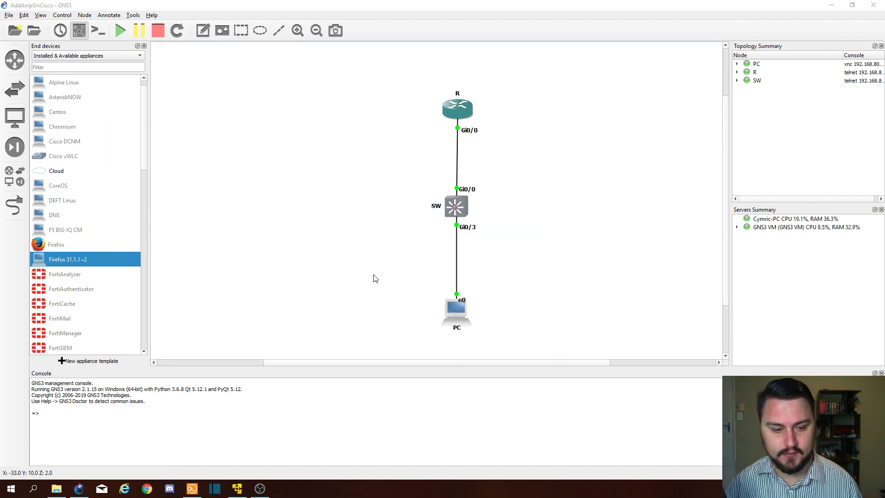
click(194, 488)
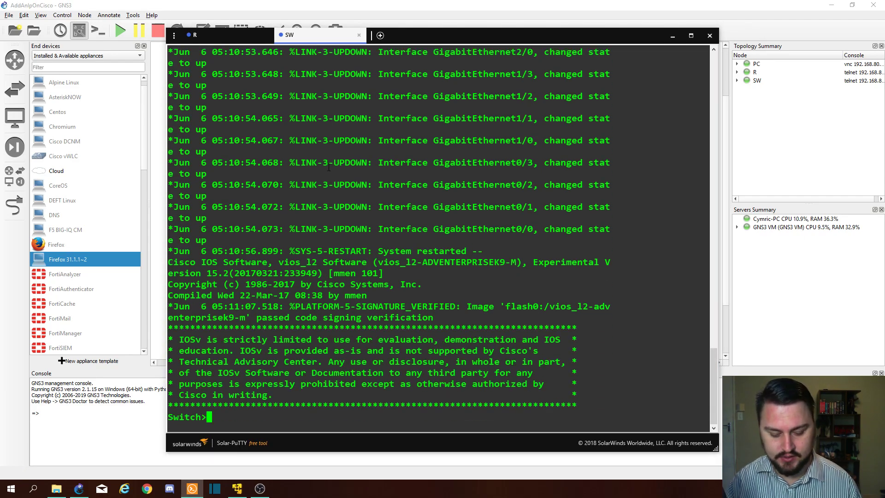
text(en)
key(Return)
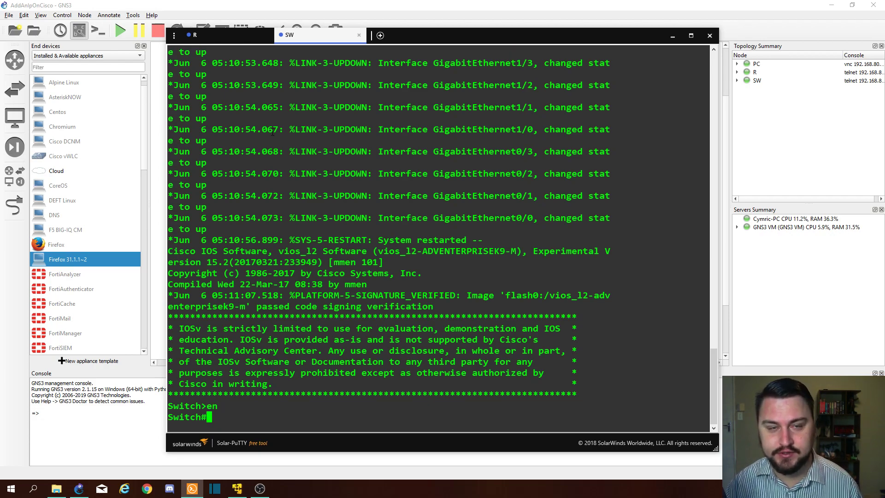
click(253, 42)
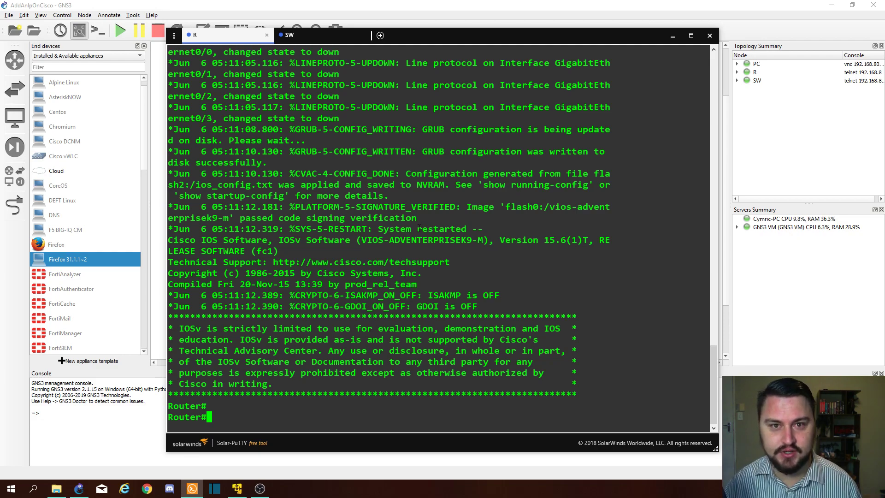
On R, enter 'config t' and 'int gi0/0', list 'ip address ?' options, and begin typing 192.168.0.1.
key(Return)
key(Return)
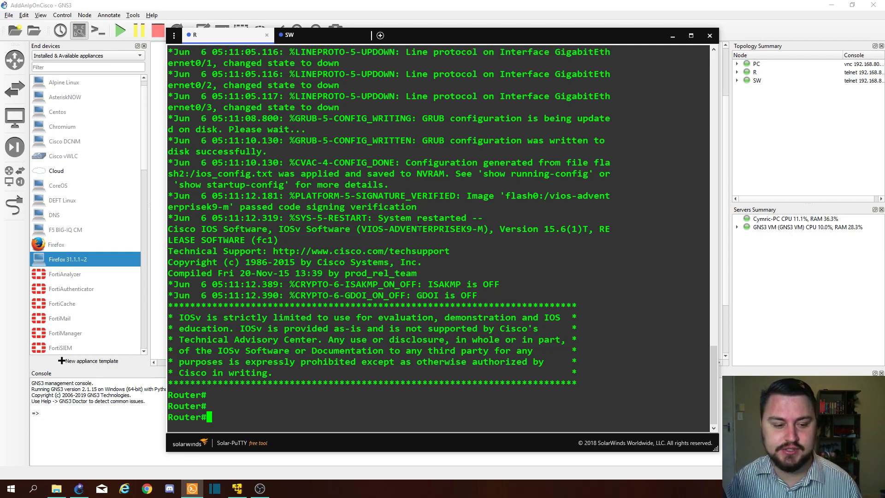
text(config t)
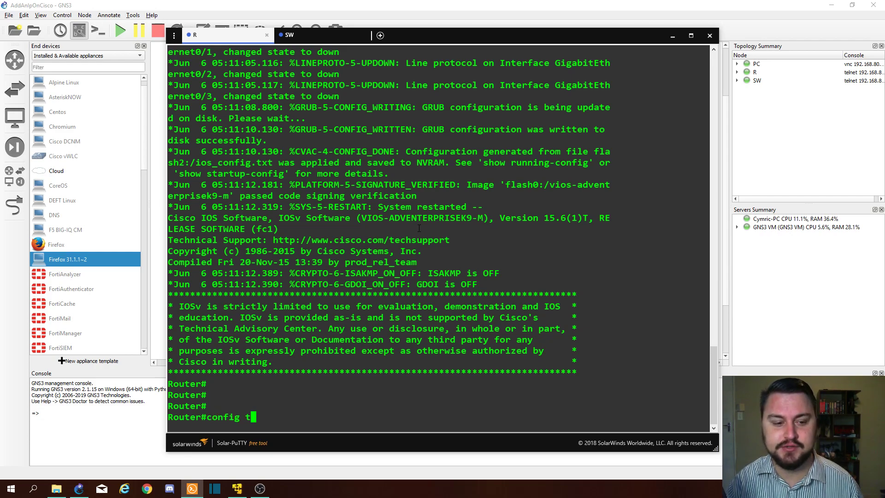
key(Return)
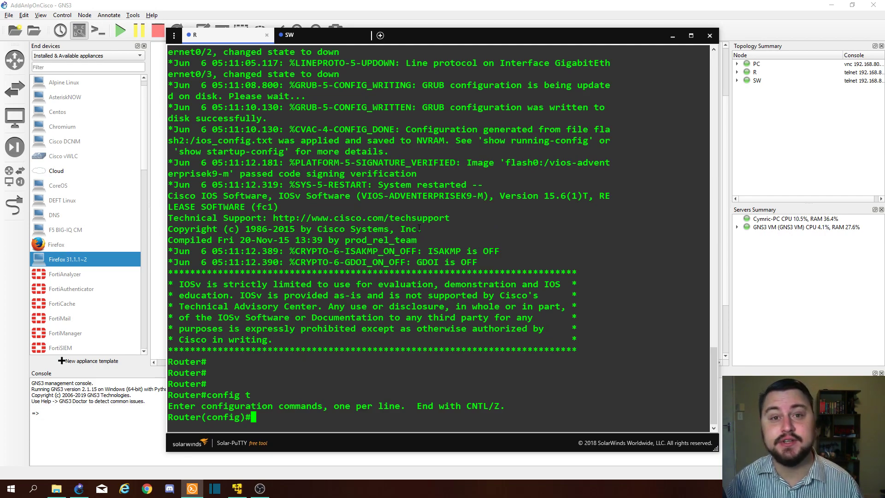
text(int )
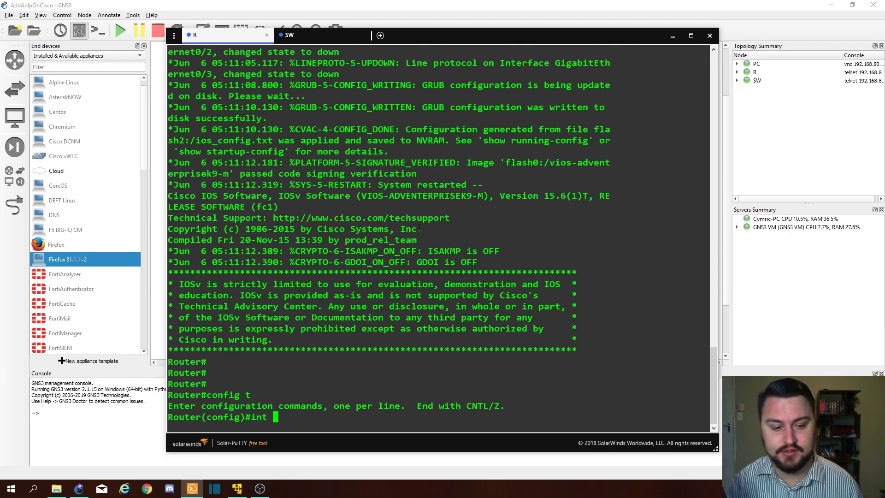
text(gi0/)
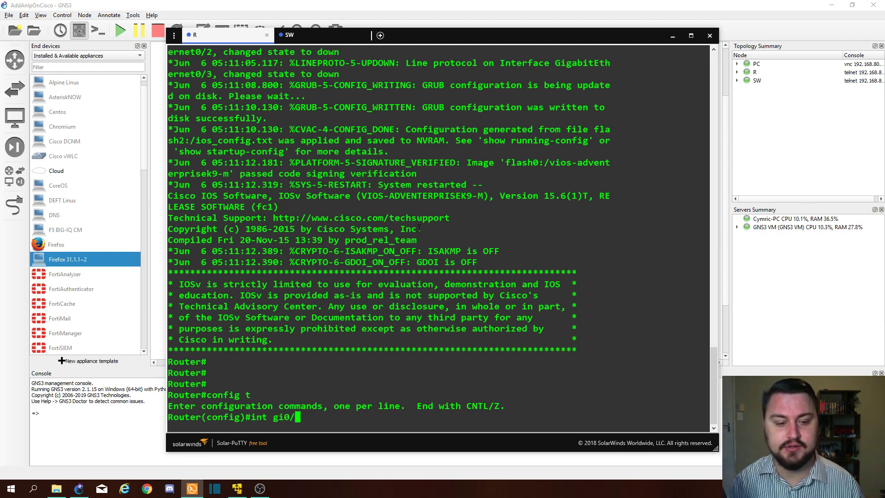
text(0)
key(Return)
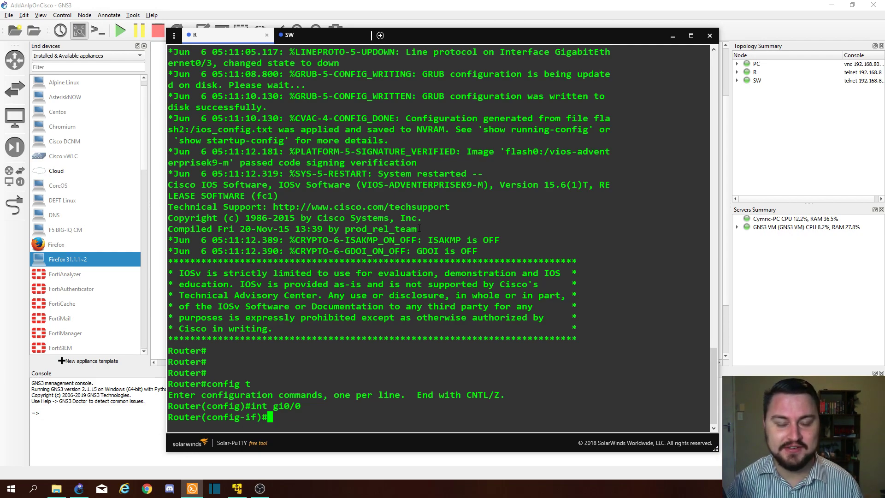
text(ip add)
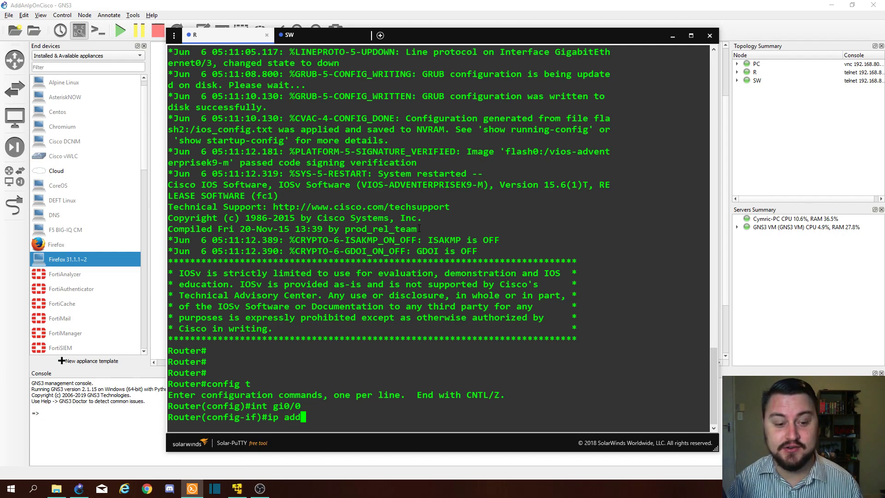
key(Tab)
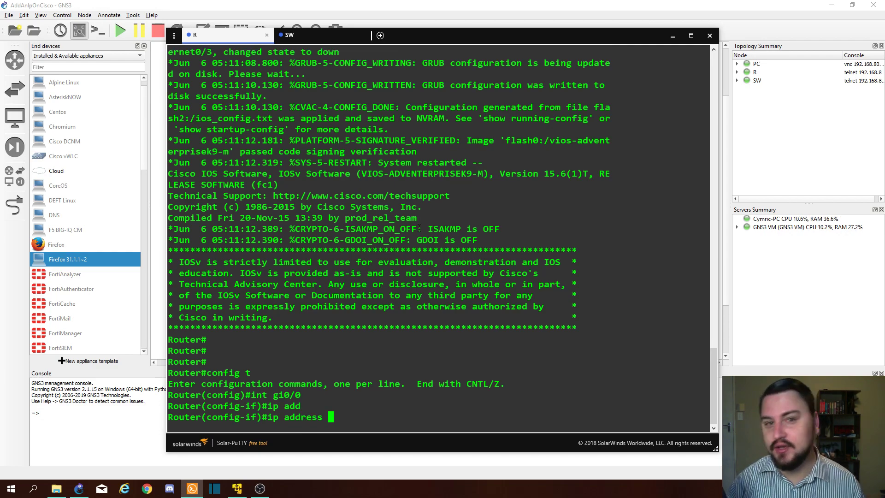
text(?)
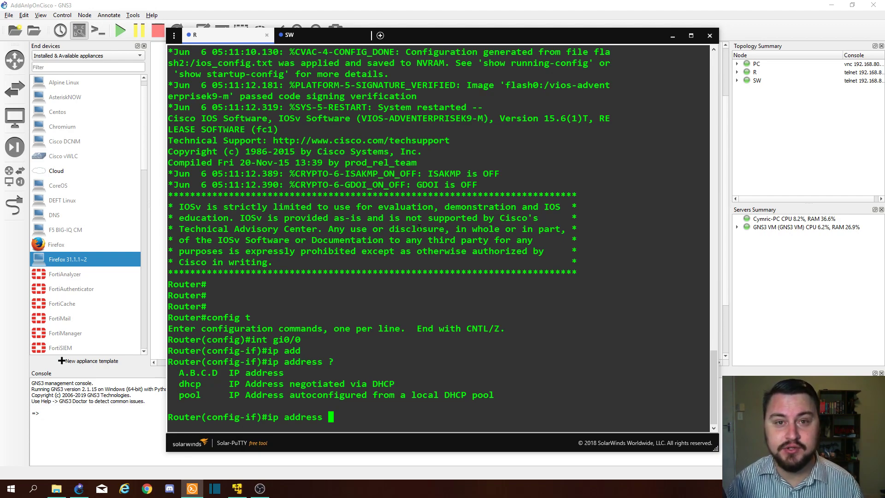
text(192.)
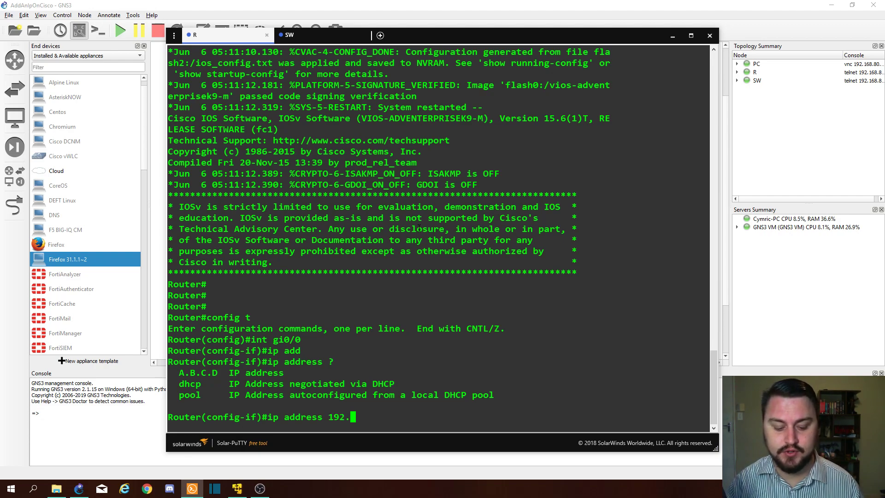
text(168.0.1)
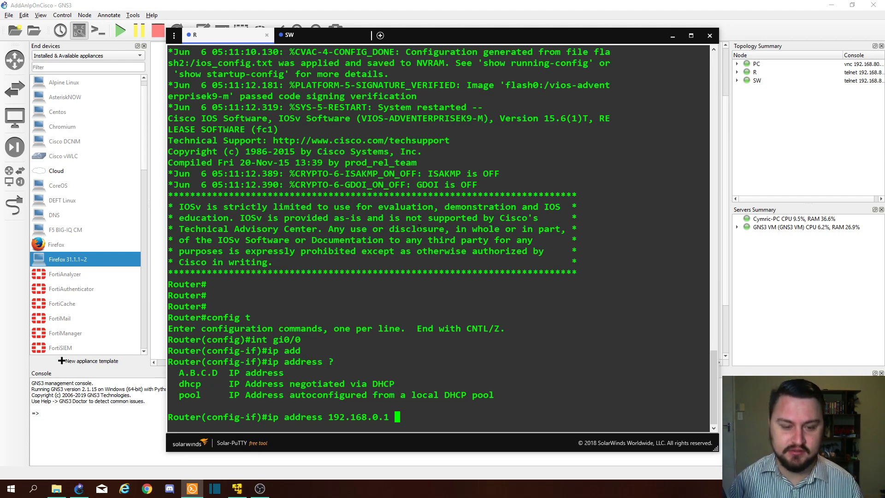
Assign Gi0/0 the address 192.168.0.1 with mask 255.255.255.0.
key(Return)
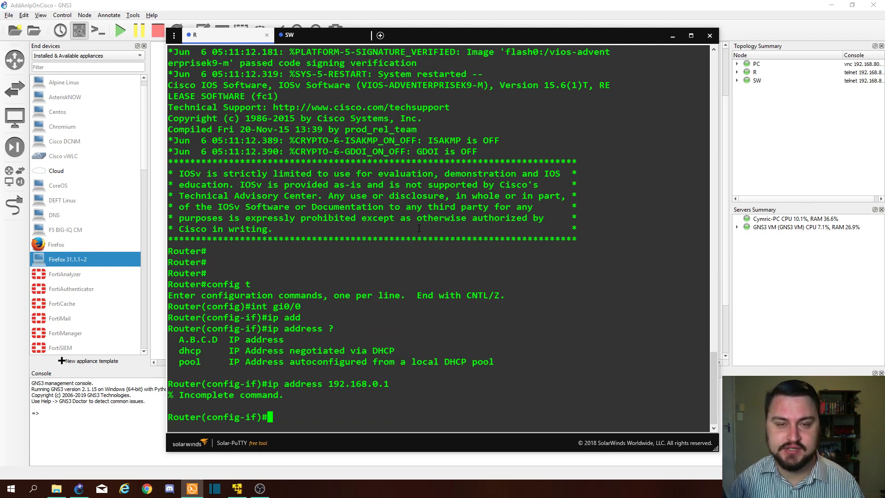
key(Up)
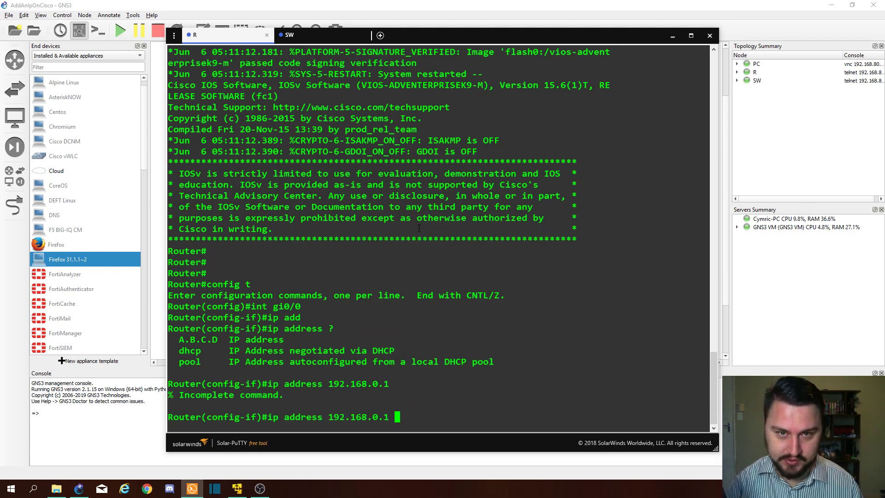
text(25)
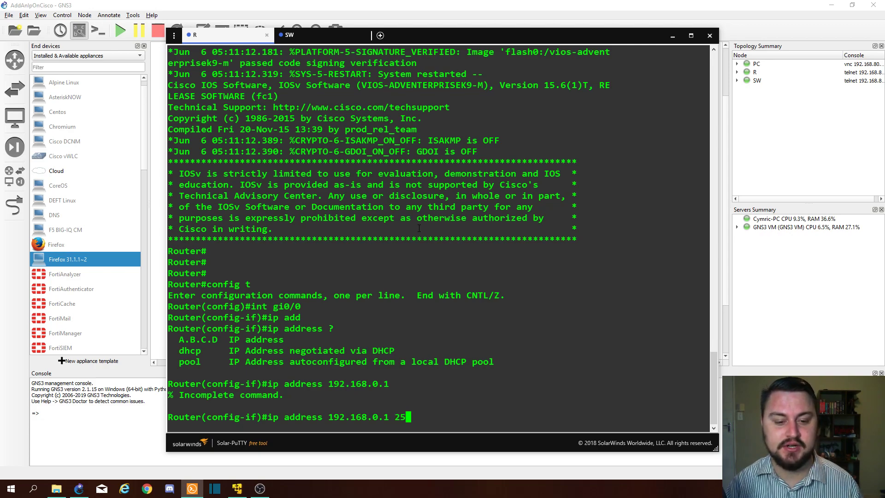
text(5.255.255.0)
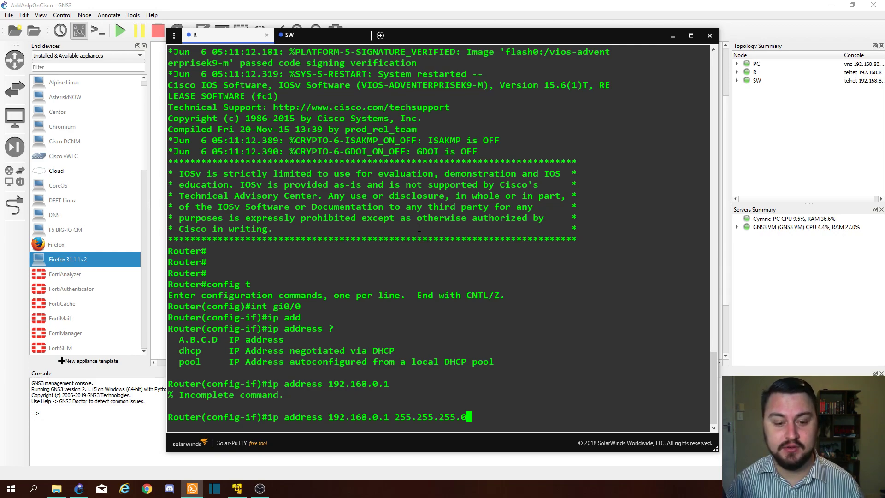
key(Return)
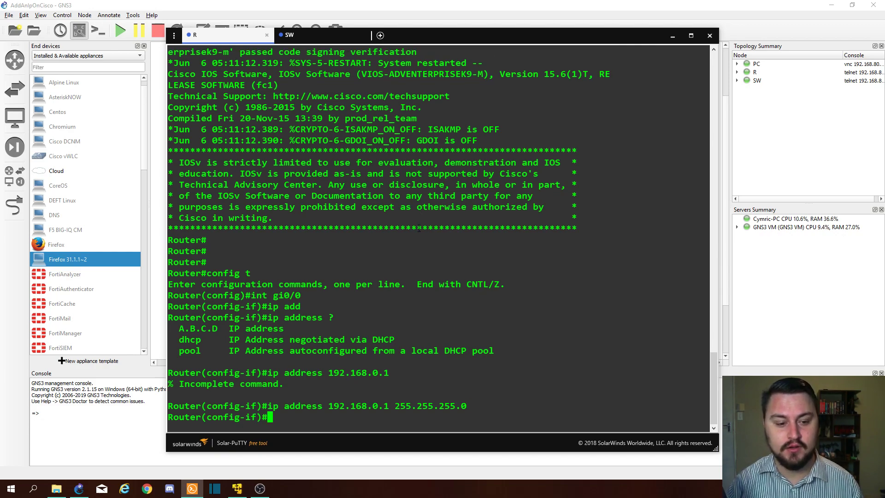
Save the configuration with 'wr' and check 'show ip int br' for Gi0/0's address.
key(ctrl+z)
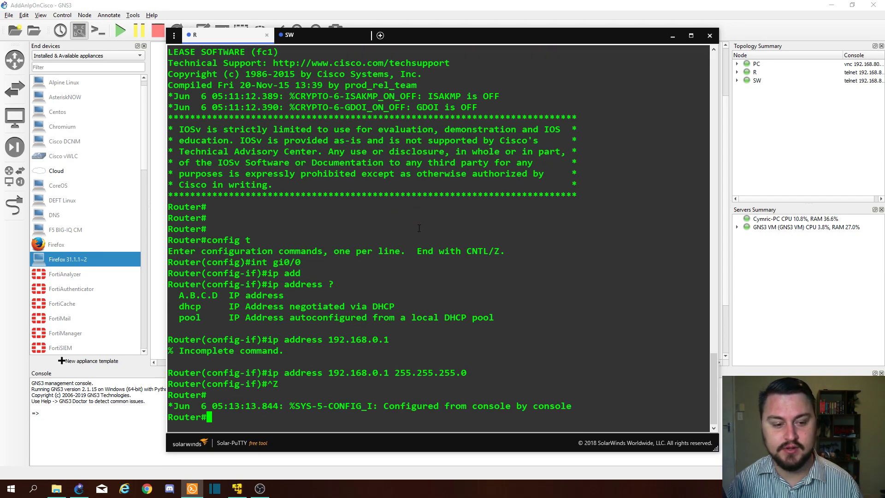
text(wr)
key(Return)
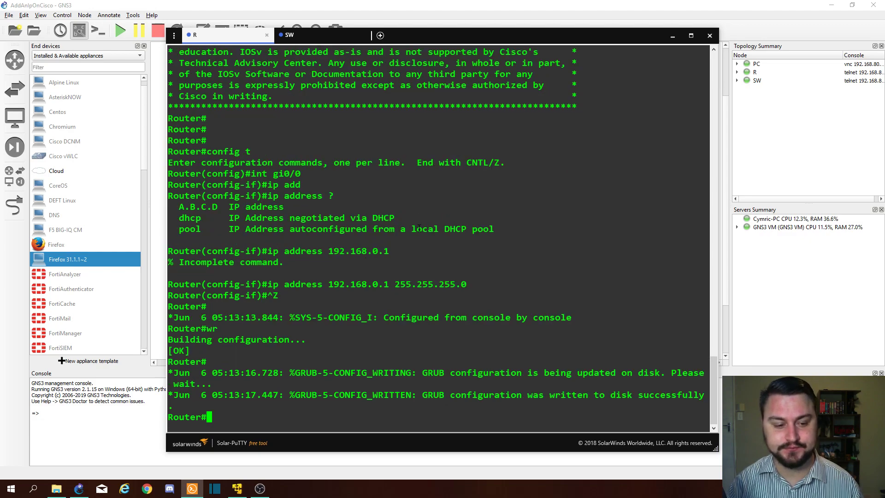
text(show ip int br)
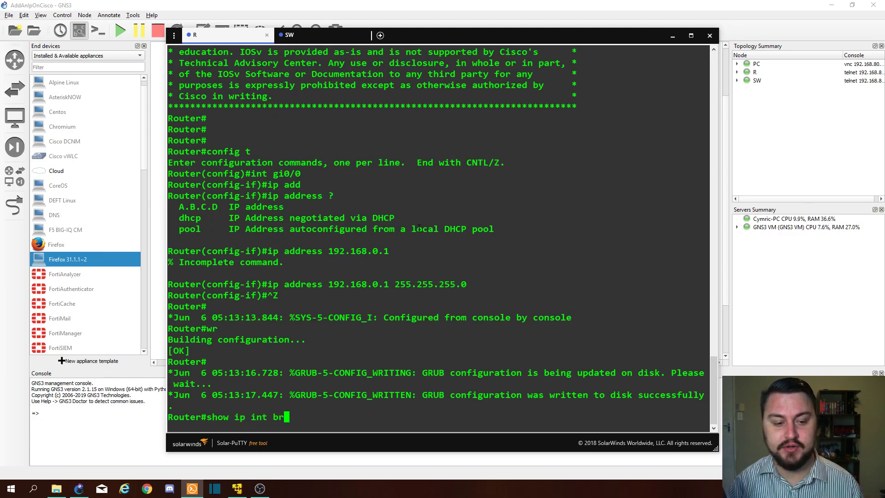
key(Return)
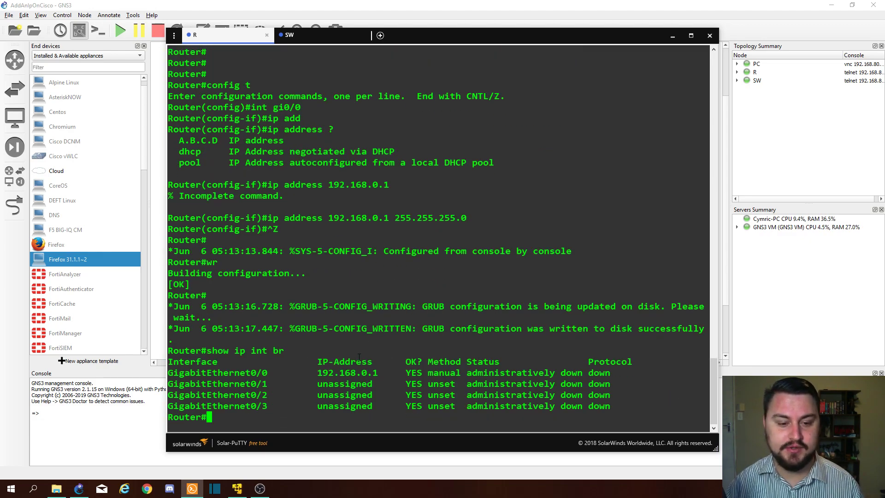
double_click(354, 371)
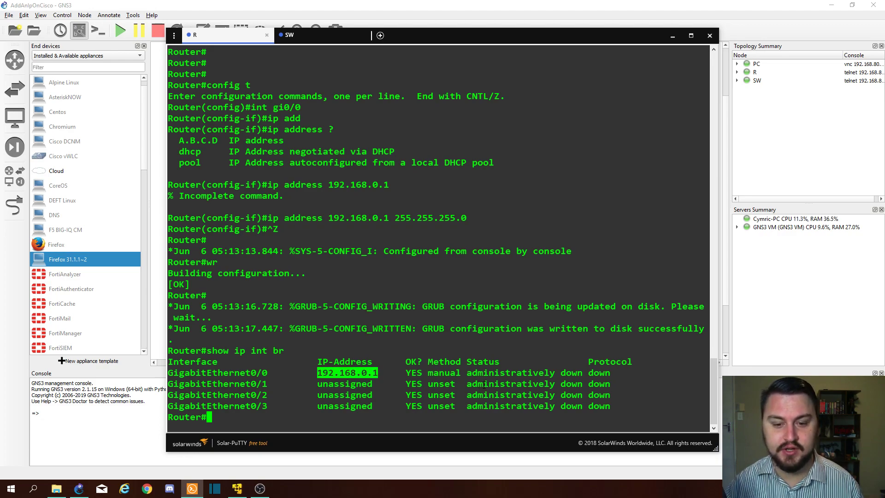
Enable R's Gi0/0 with 'no shut' under 'int Gi0/0' and save with 'wr'.
double_click(486, 369)
click(485, 367)
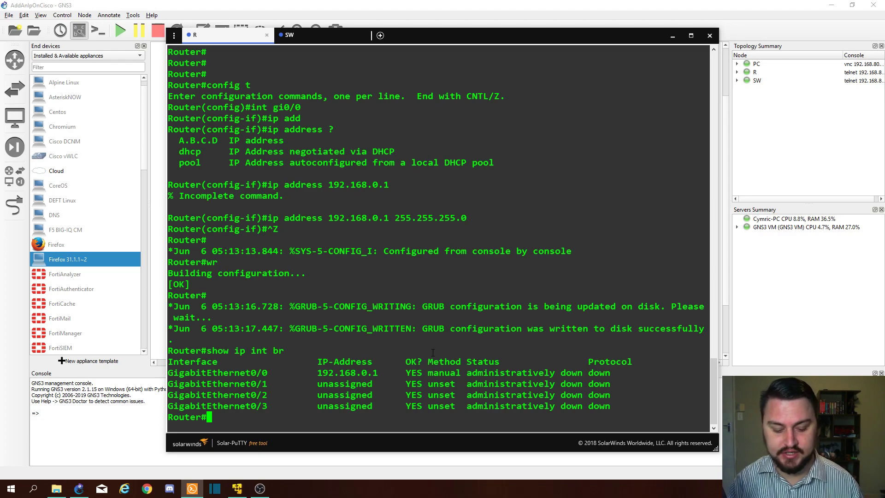
text(config t)
key(Return)
text(int )
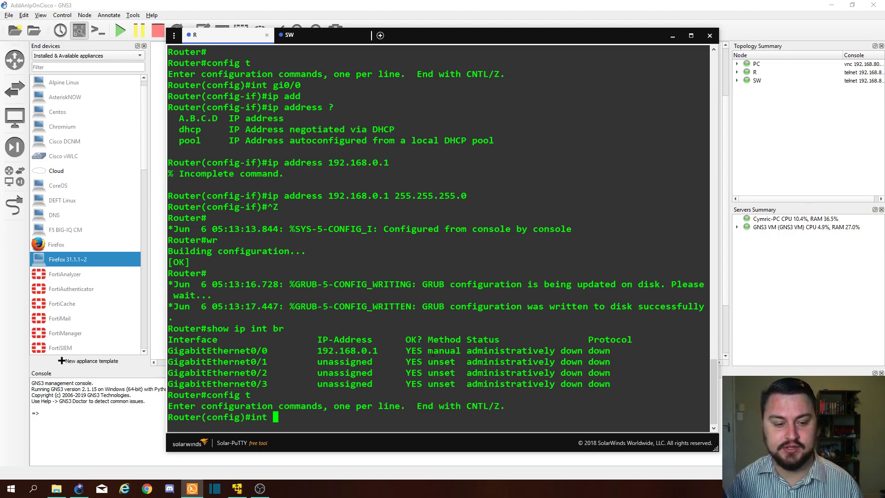
text(Gi0/0)
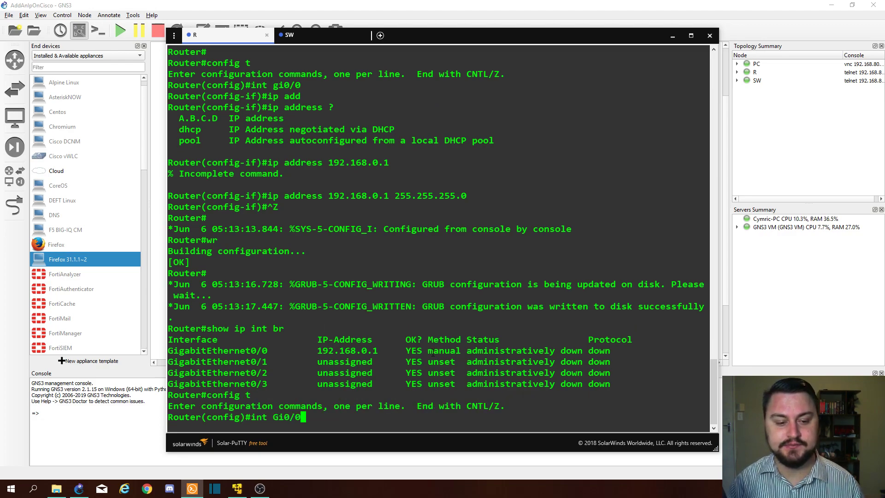
key(Return)
text(no shut)
key(Return)
key(ctrl+z)
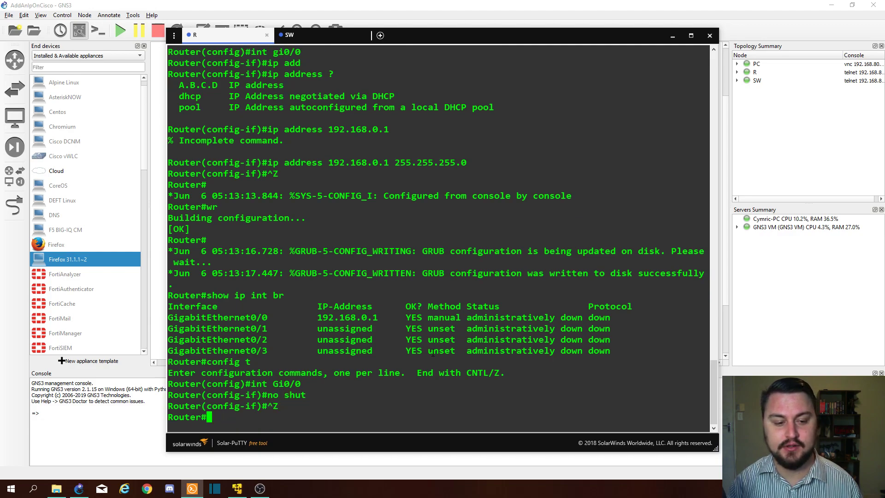
text(wr)
key(Return)
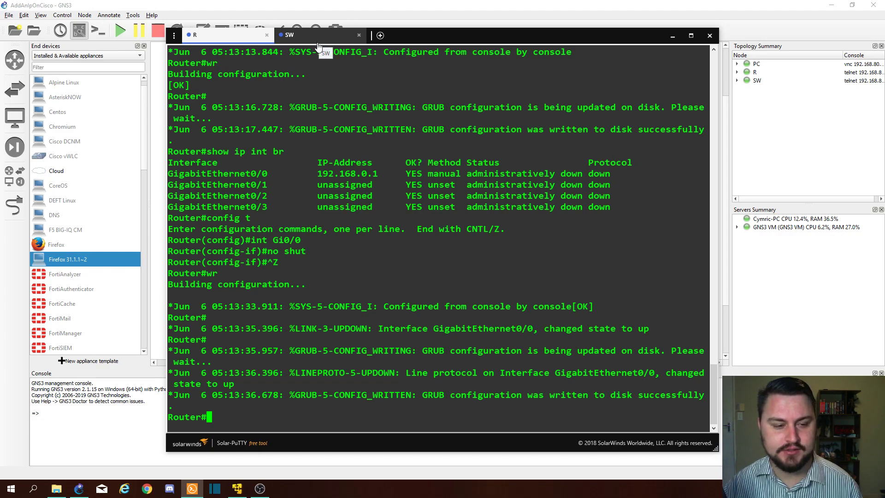
click(411, 5)
Open the PC's VNC desktop and its control panel network settings.
double_click(457, 308)
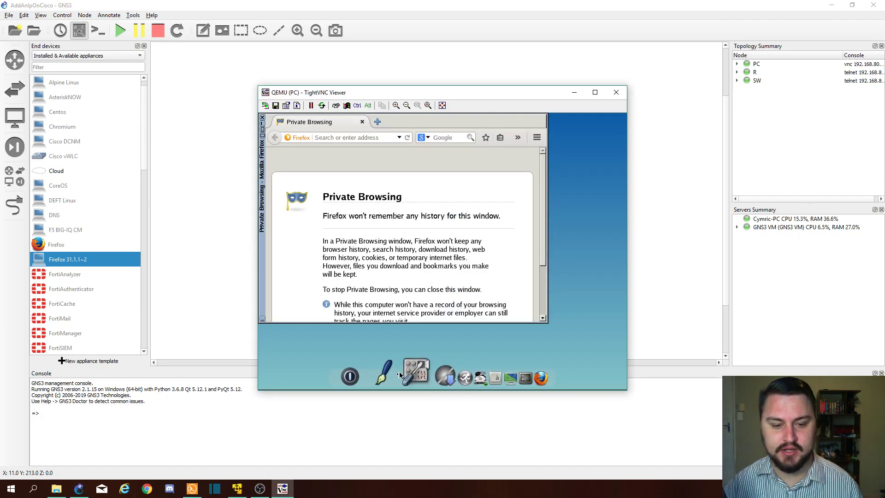
click(435, 378)
click(449, 353)
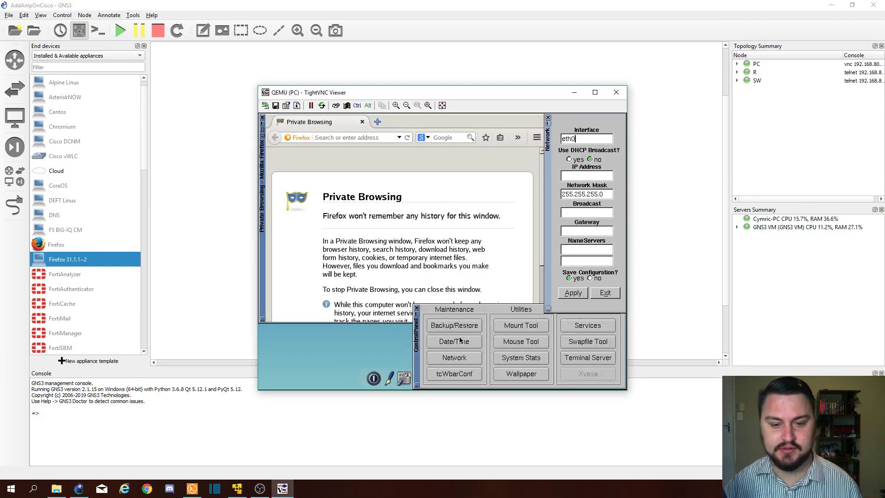
Set the PC's IP to 192.168.0.3 with gateway 192.168.0.1, apply, and close the panels.
click(563, 176)
text(192)
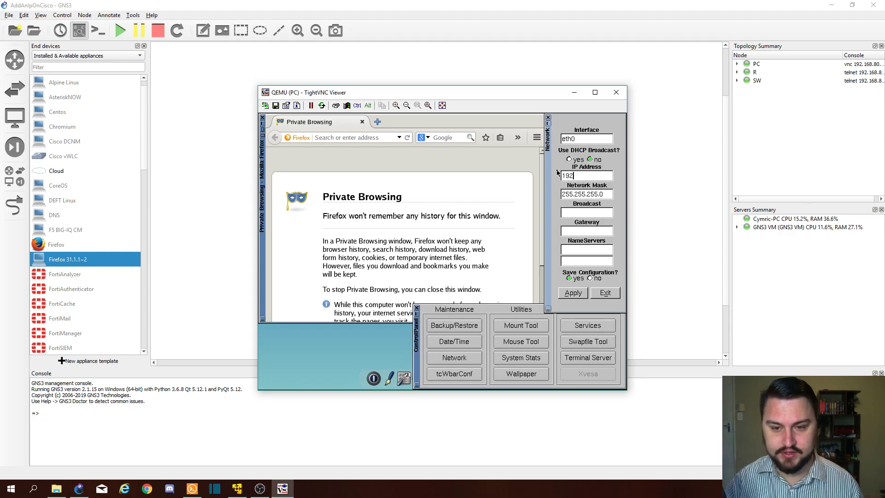
text(.168.0)
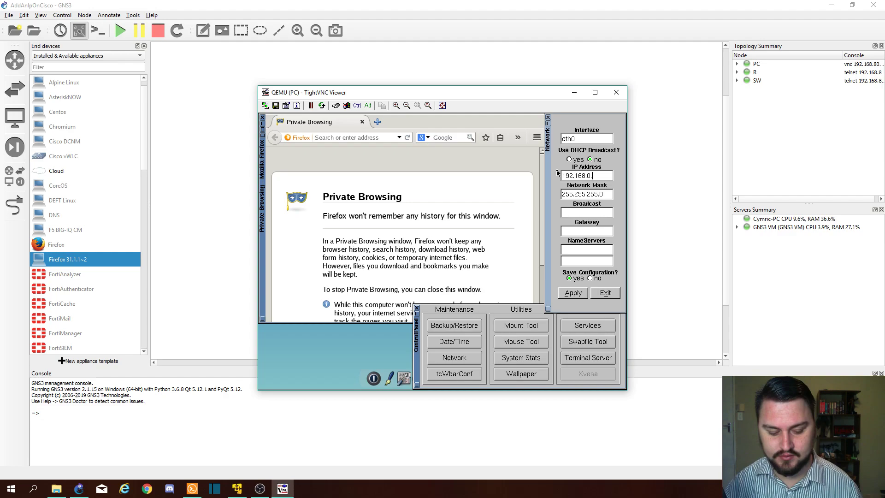
text(.3)
click(589, 231)
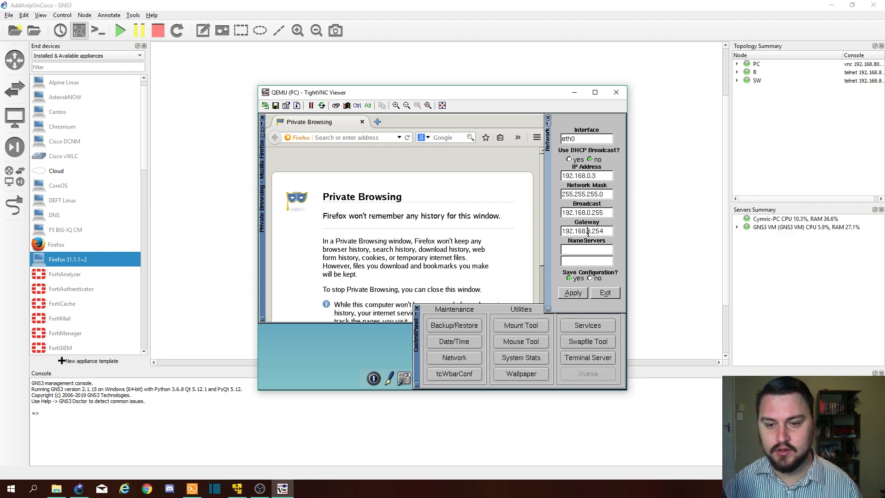
double_click(599, 232)
text(1)
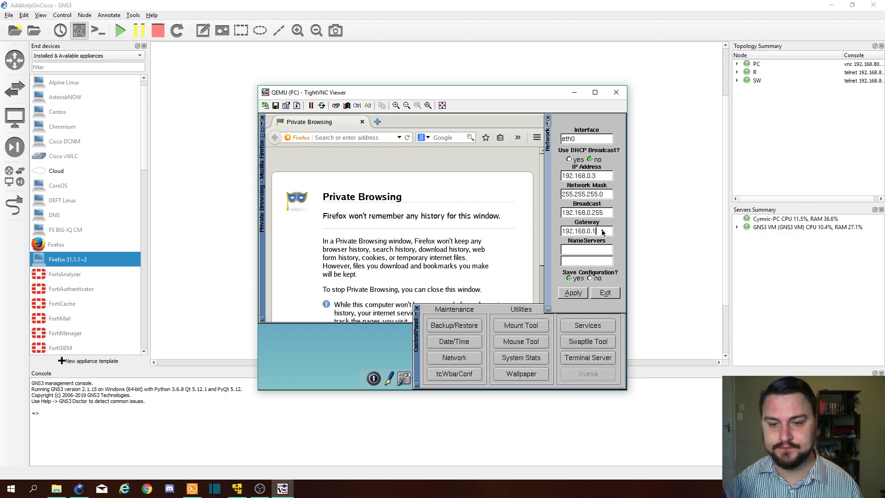
click(576, 295)
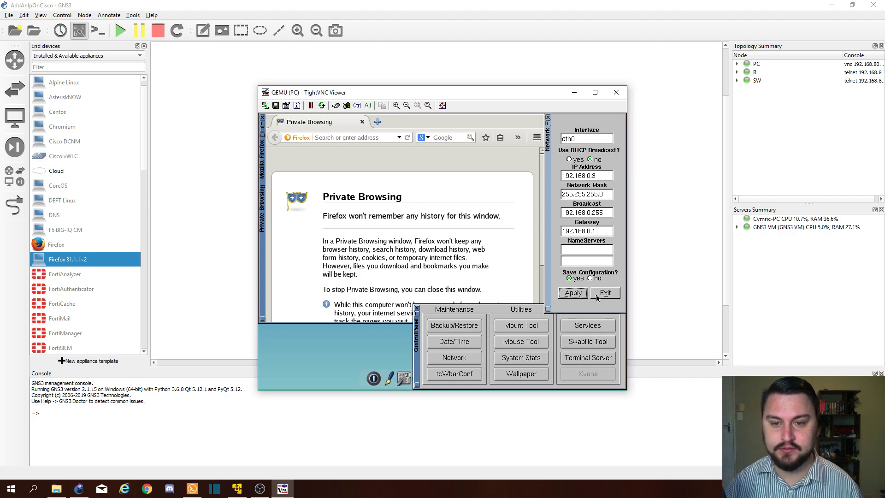
click(597, 294)
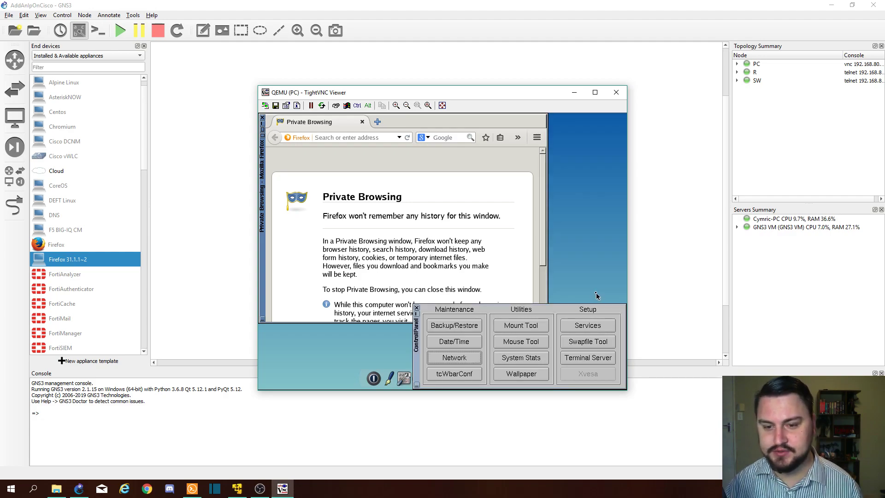
click(417, 308)
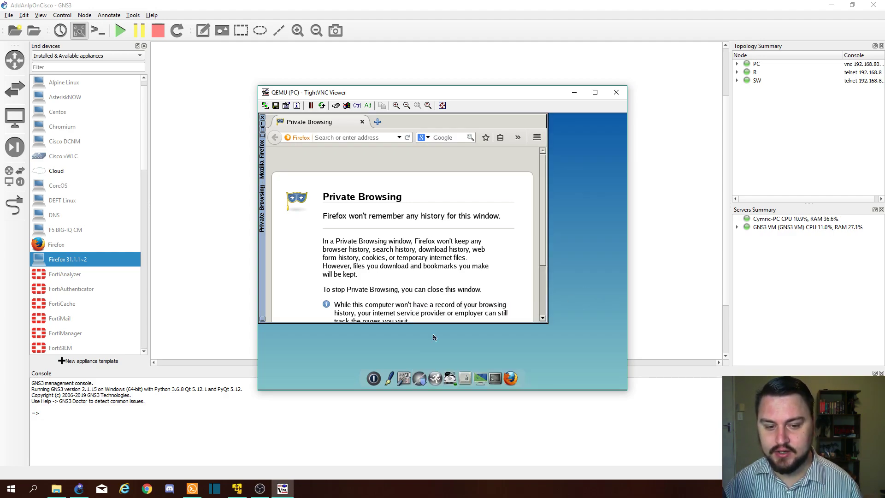
Ping 192.168.0.1 from a PC terminal and stop it after 0% packet loss is reported.
click(477, 375)
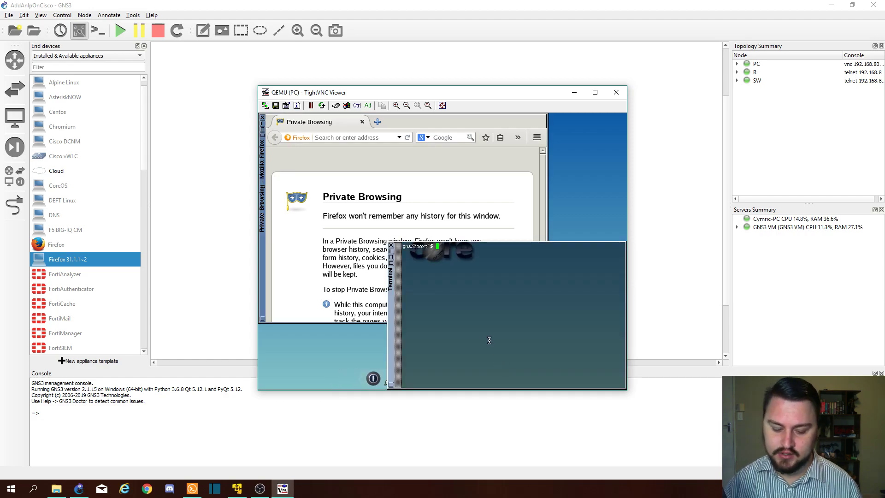
key(Return)
text(ping 192)
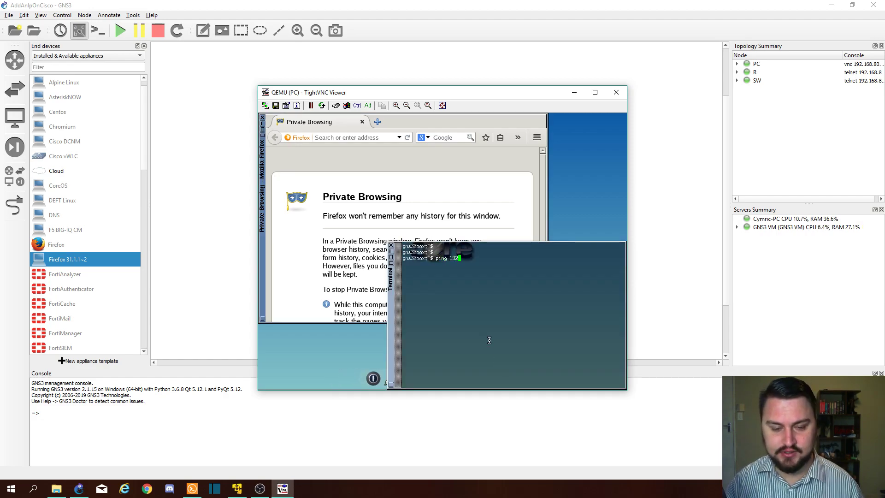
text(.16)
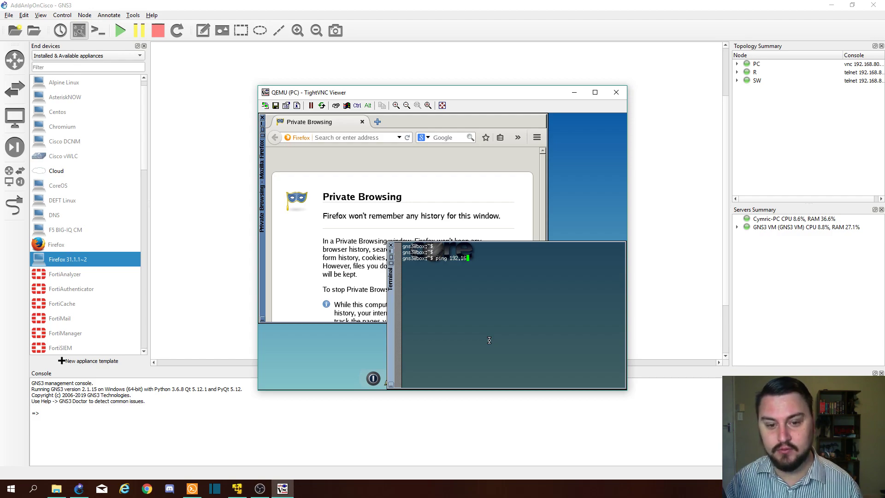
text(8.0.1)
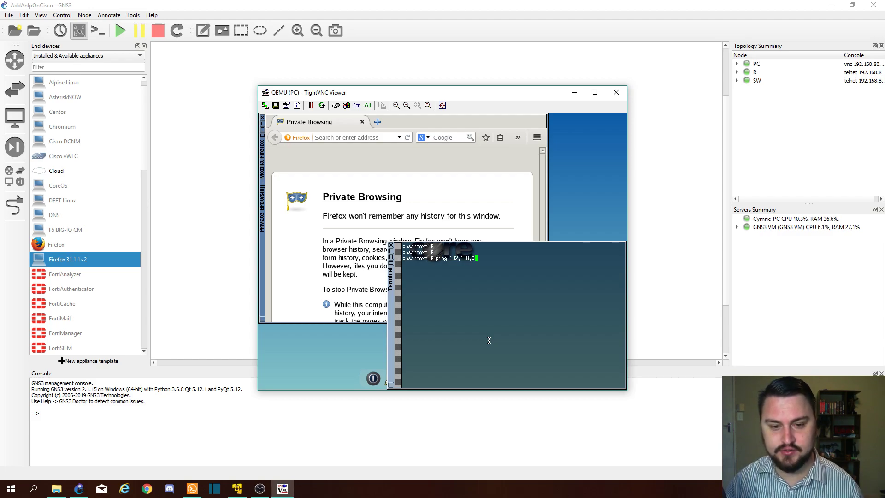
key(Return)
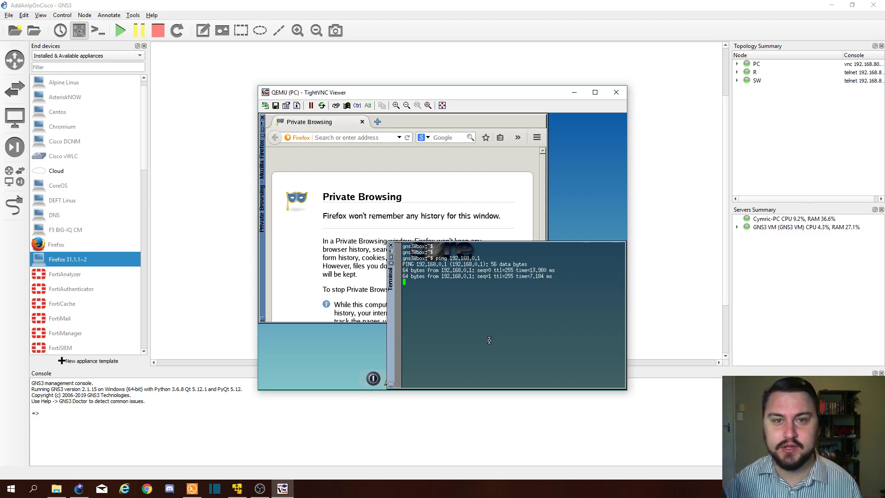
key(ctrl+c)
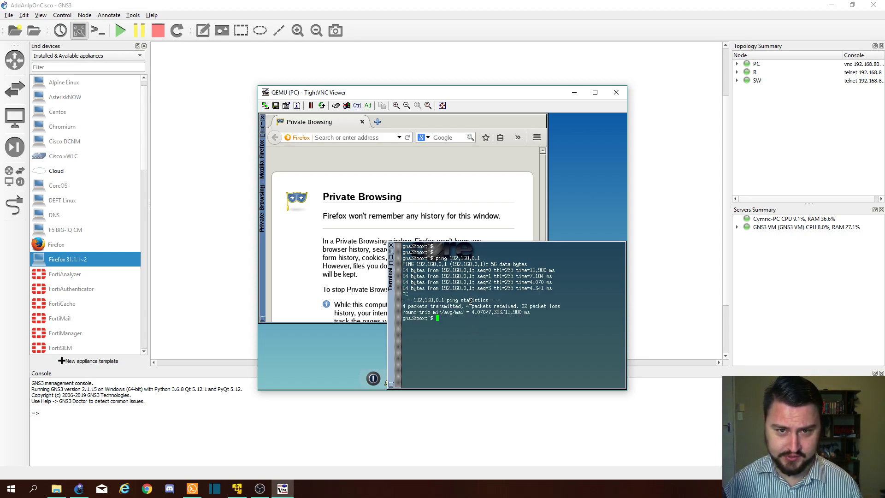
click(662, 288)
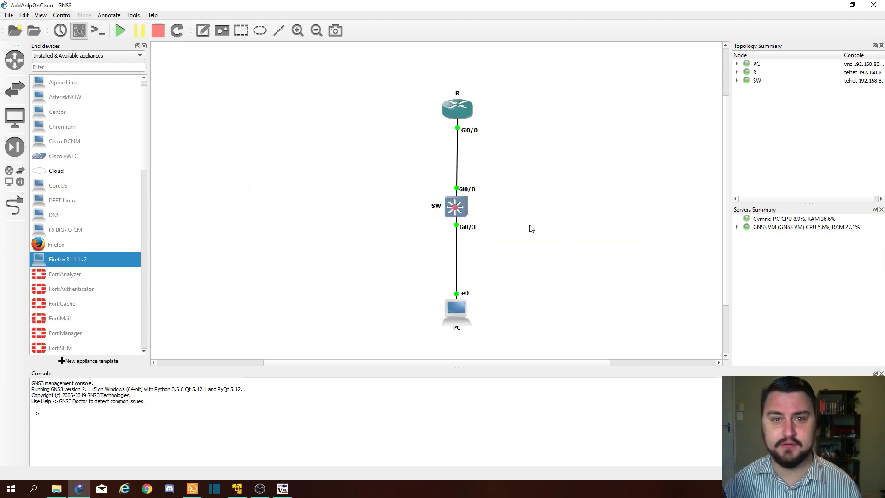
In SW's console, run 'show ip int br' to list the switch interfaces.
click(200, 492)
click(320, 38)
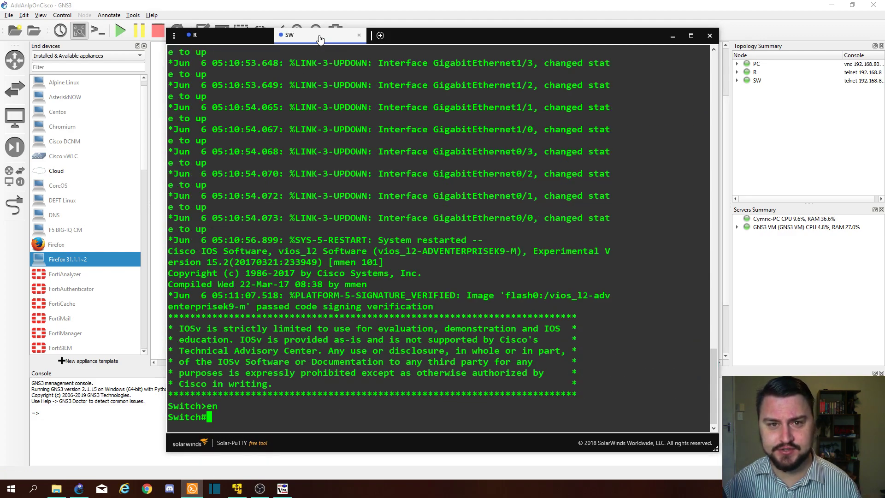
key(Return)
key(Return)
text(s)
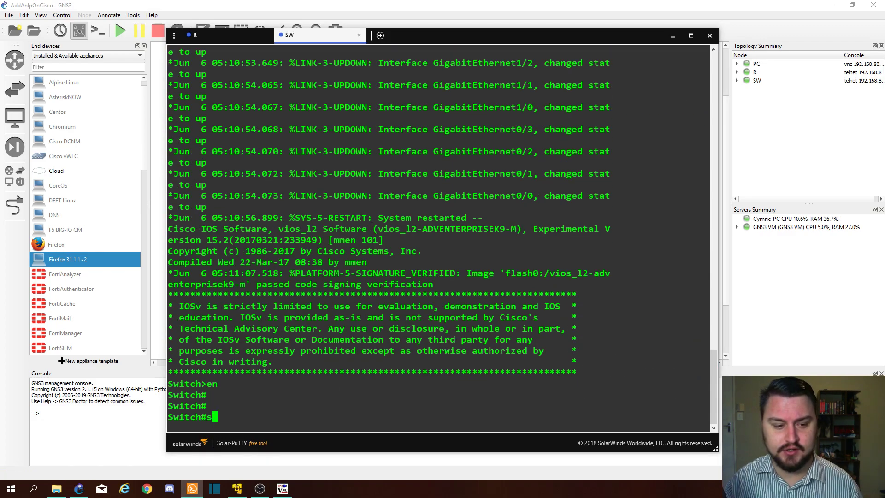
text(how ip int br)
key(Return)
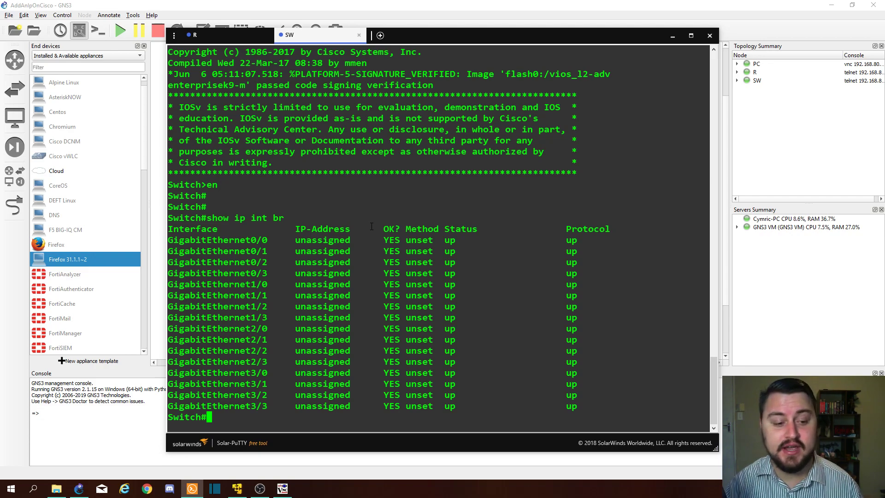
Run 'show vlan' to confirm all ports sit in default VLAN 1.
text(show vl)
key(Tab)
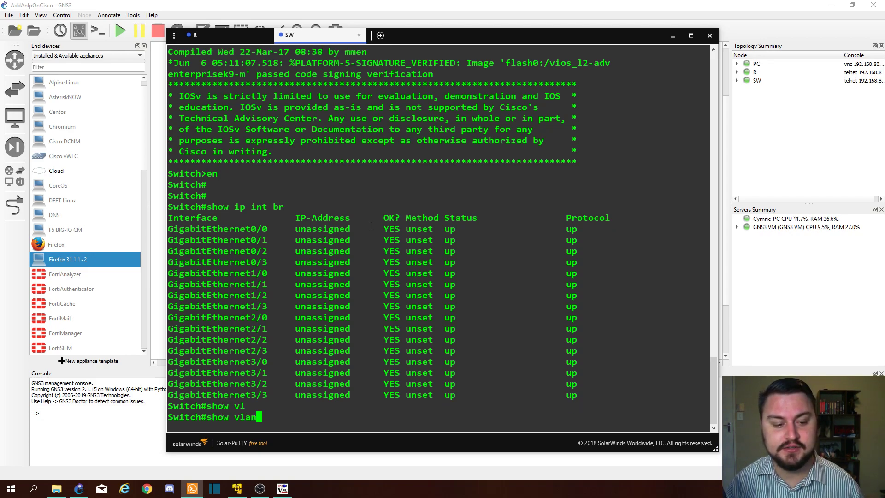
key(Return)
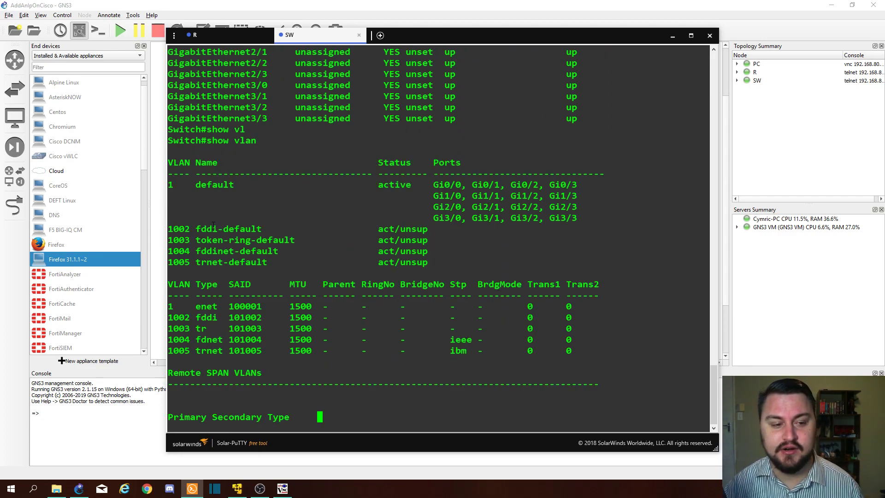
drag(168, 152, 180, 152)
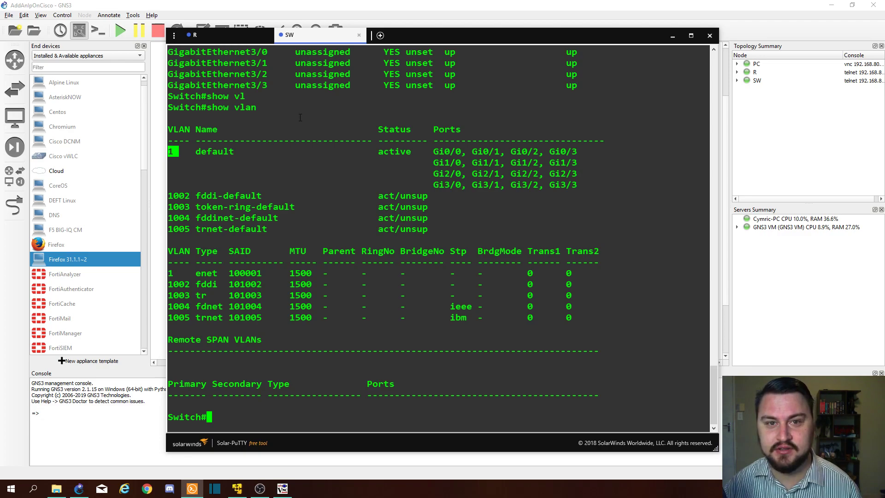
click(332, 166)
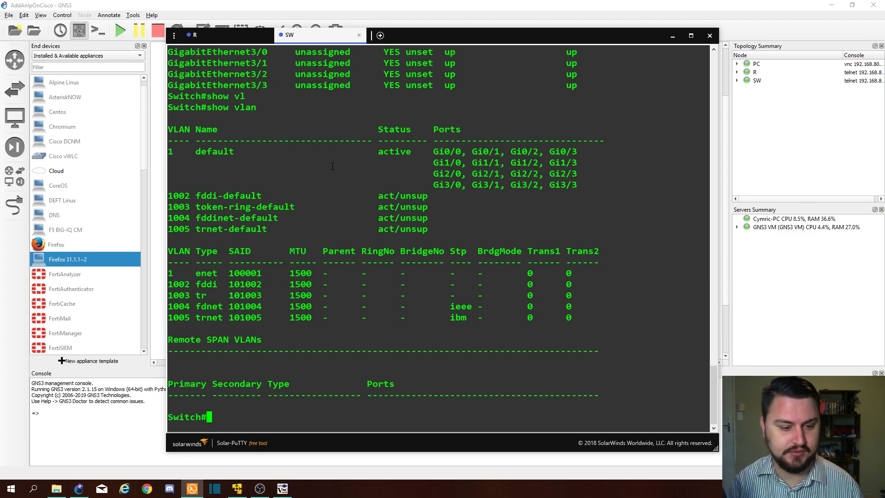
On the switch, enter global configuration and open interface VLAN 1.
text(config t)
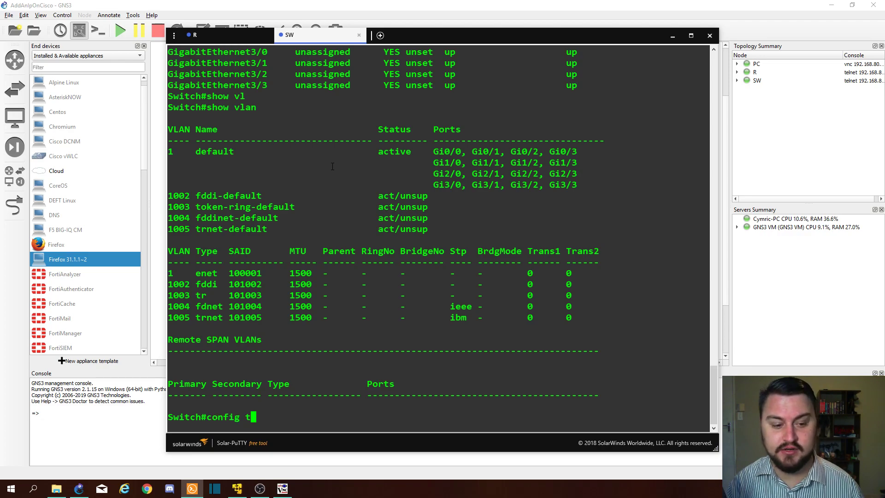
key(Return)
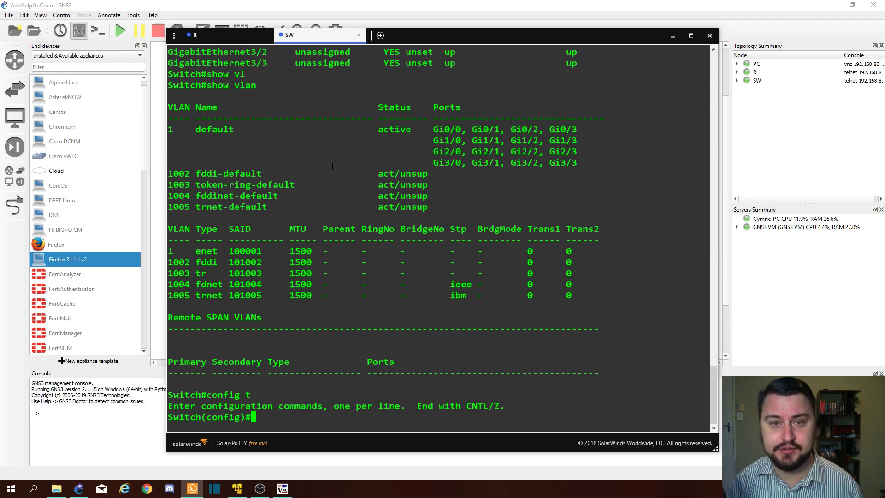
text(int )
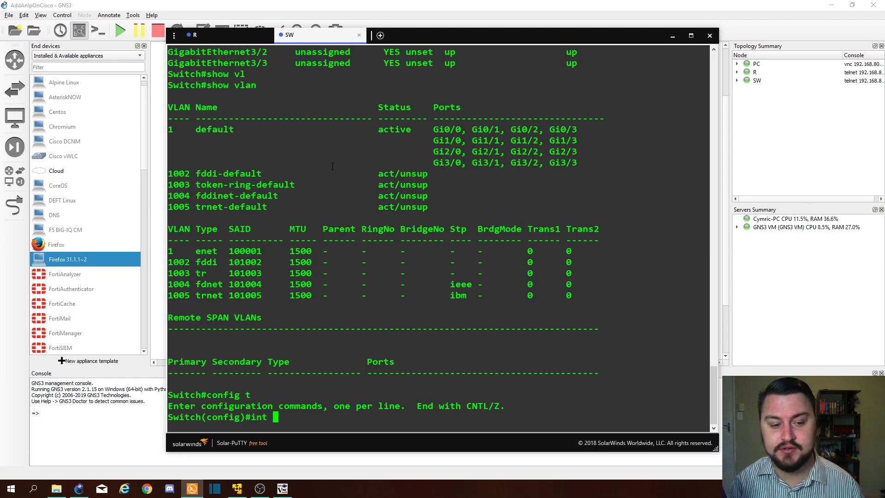
text(vlan 1)
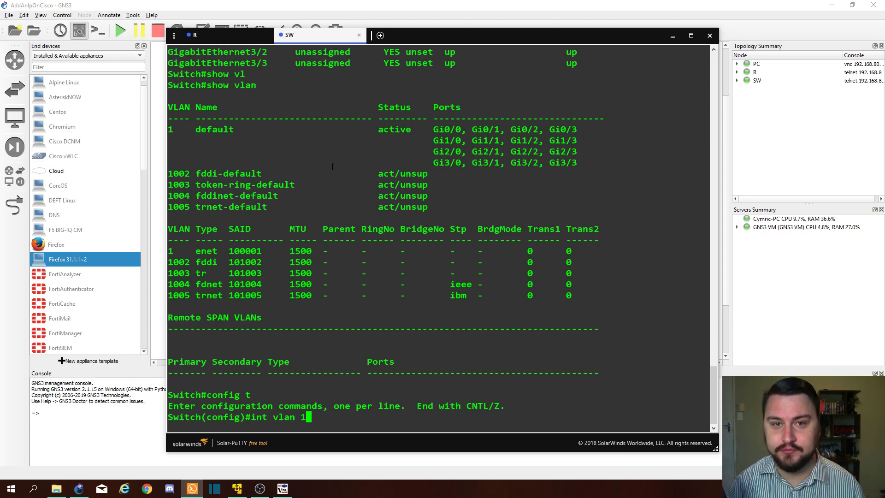
key(Return)
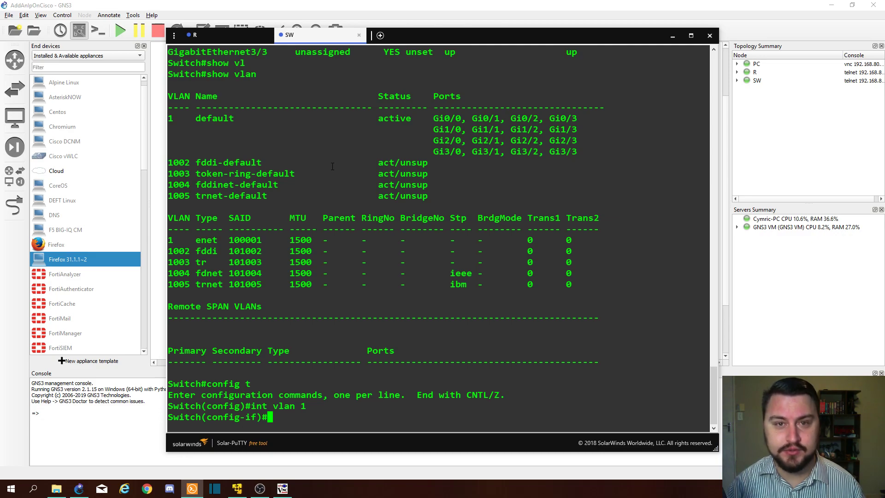
key(Return)
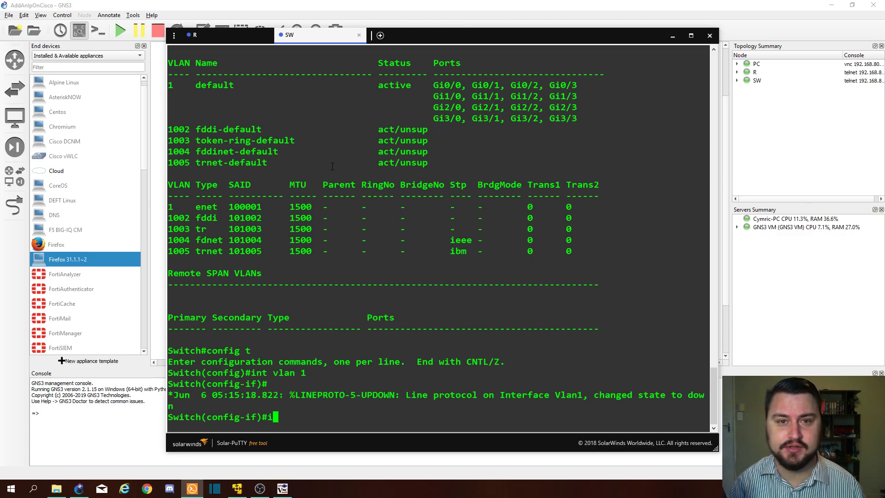
Give VLAN 1 the address 192.168.0.2 255.255.255.0 and enable it with no shut.
text(ip address )
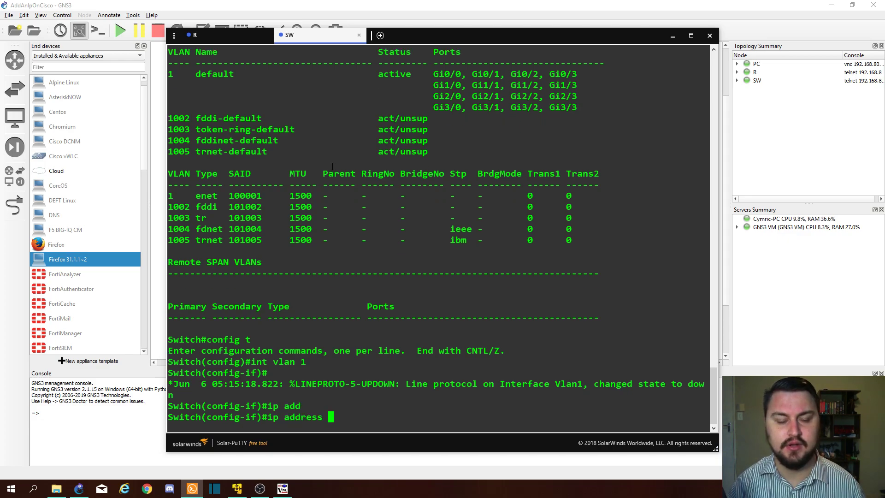
text(192.1)
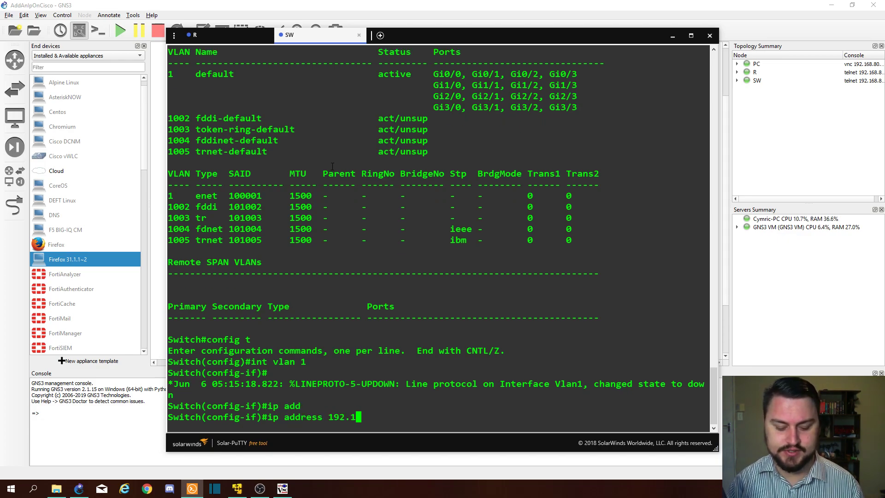
text(68.0)
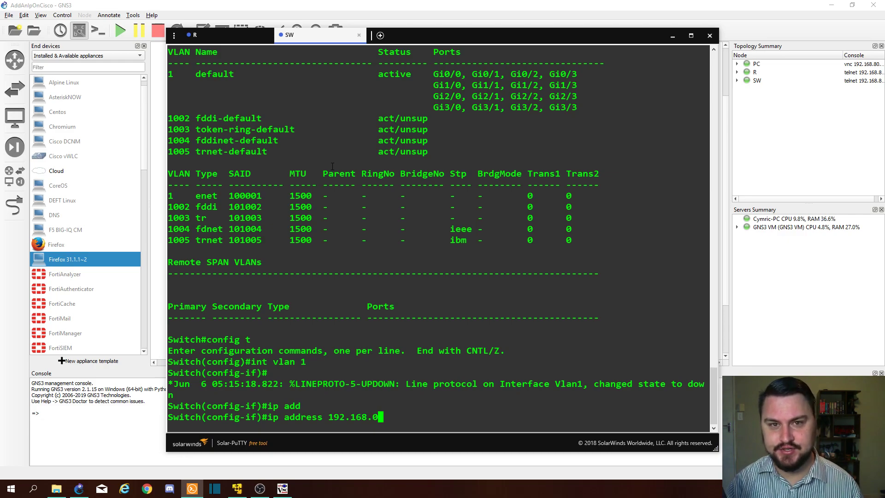
text(.2 )
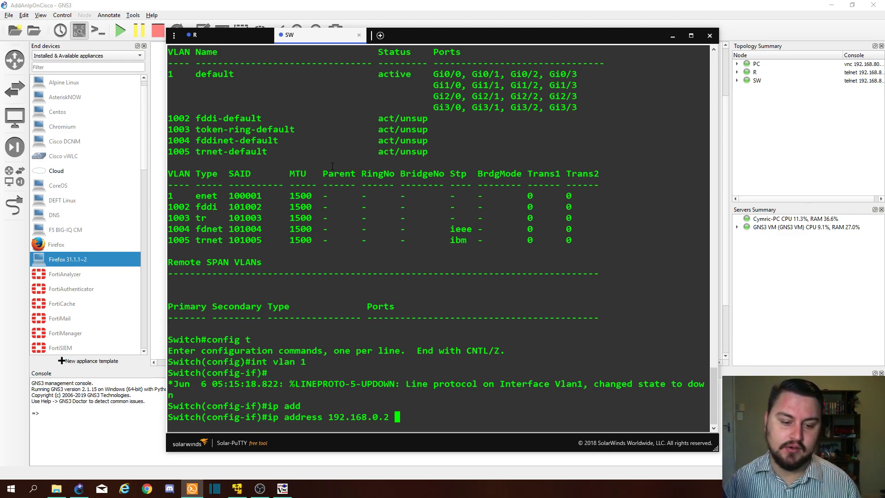
text(255.255.255.)
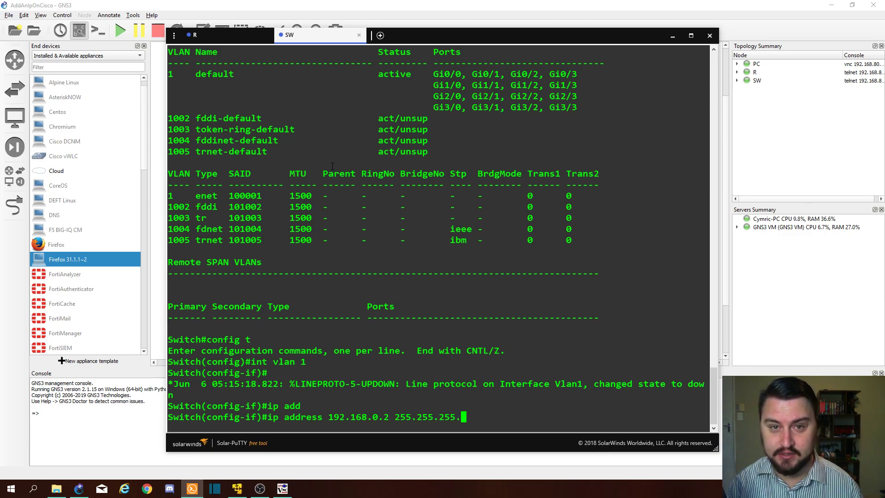
text(0)
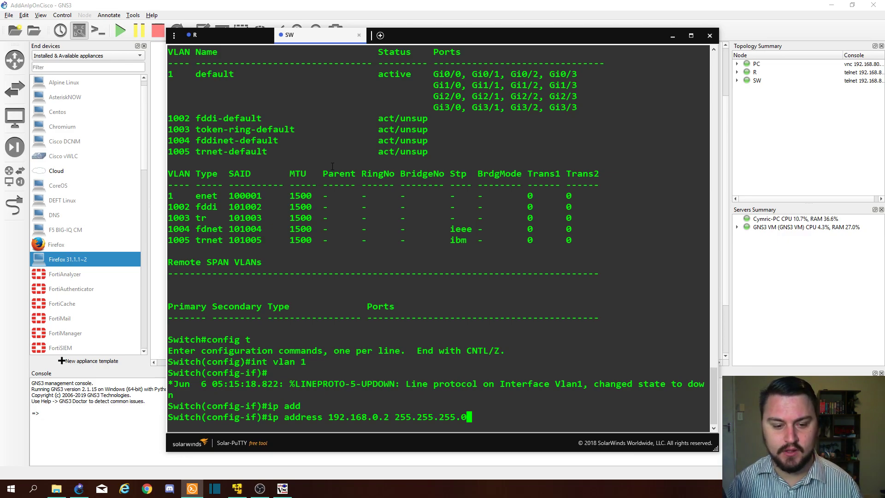
key(Return)
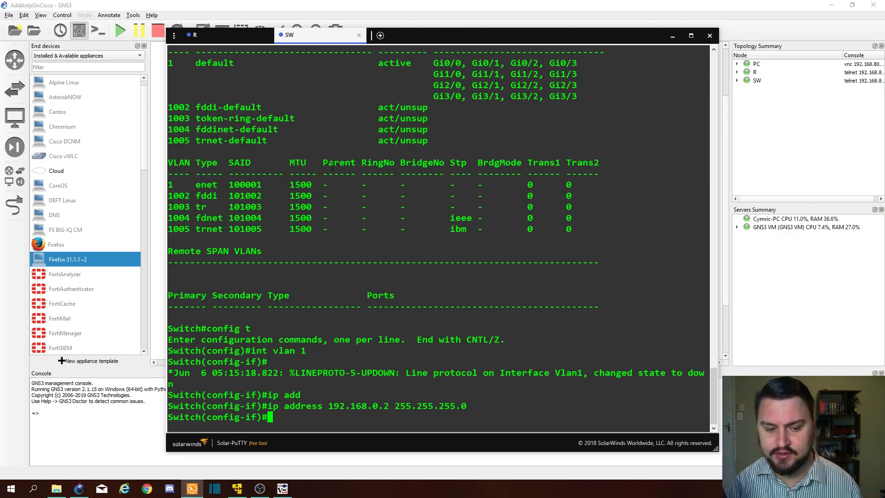
text(no shu)
text(t)
key(Return)
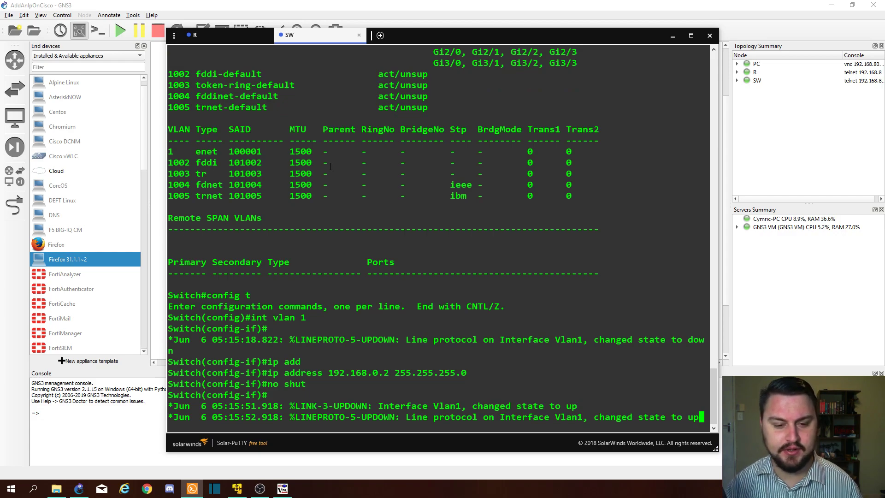
Leave configuration mode and save the switch configuration with wr.
key(ctrl+z)
text(wr)
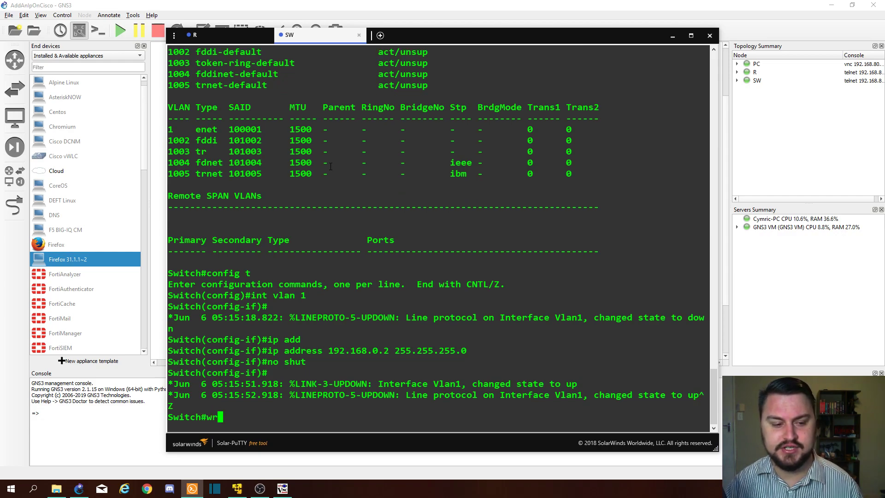
key(Return)
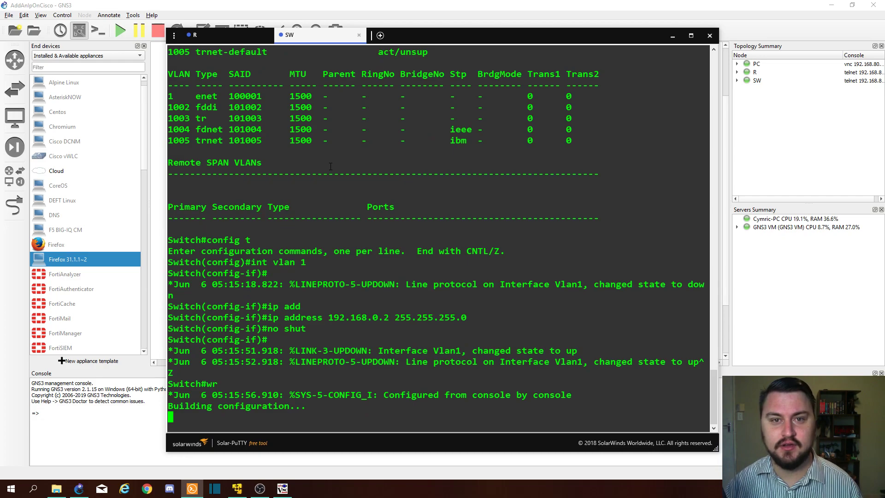
Ping the switch at 192.168.0.2 from the PC, stopping after 8 replies with 0% loss.
click(283, 488)
text(pin)
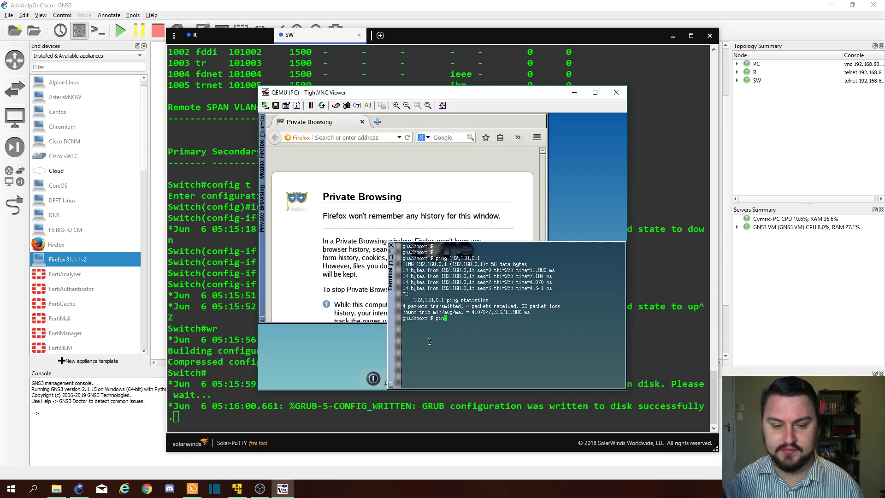
text(g 192.168)
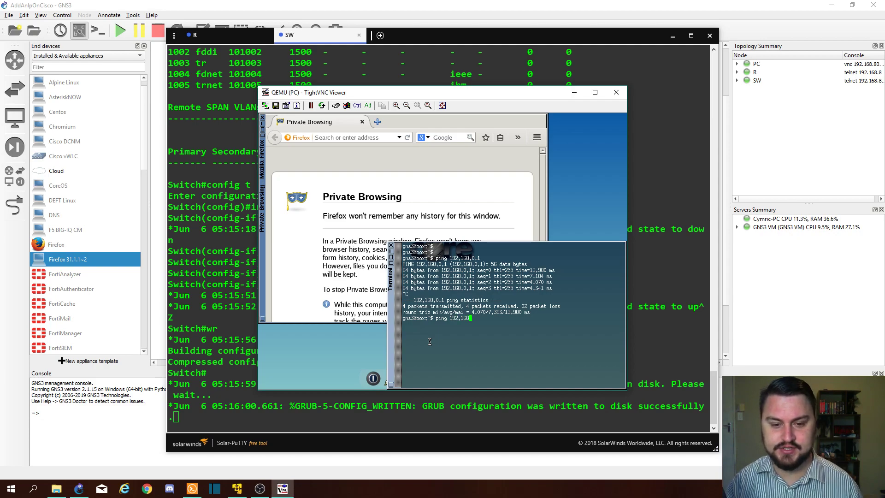
text(.0.2)
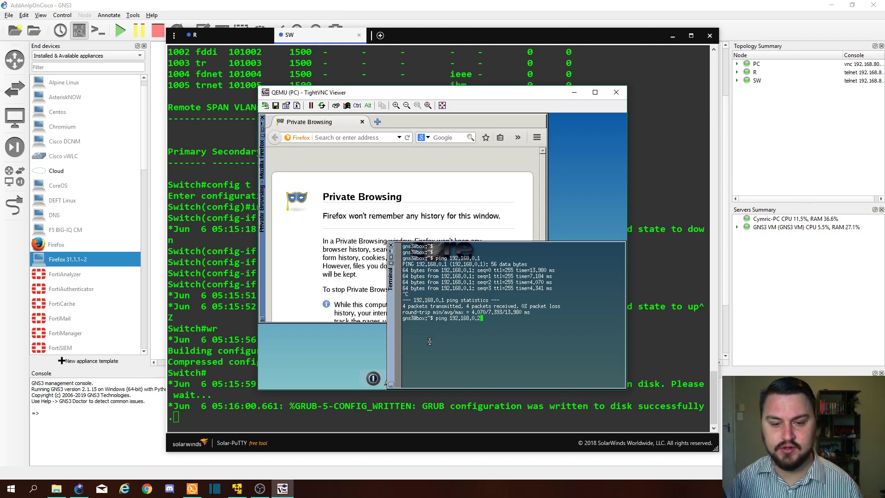
key(Return)
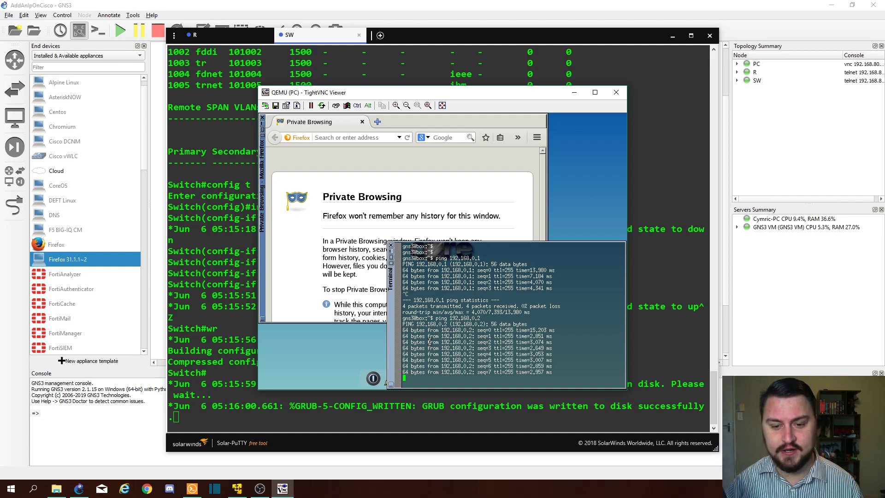
key(ctrl+c)
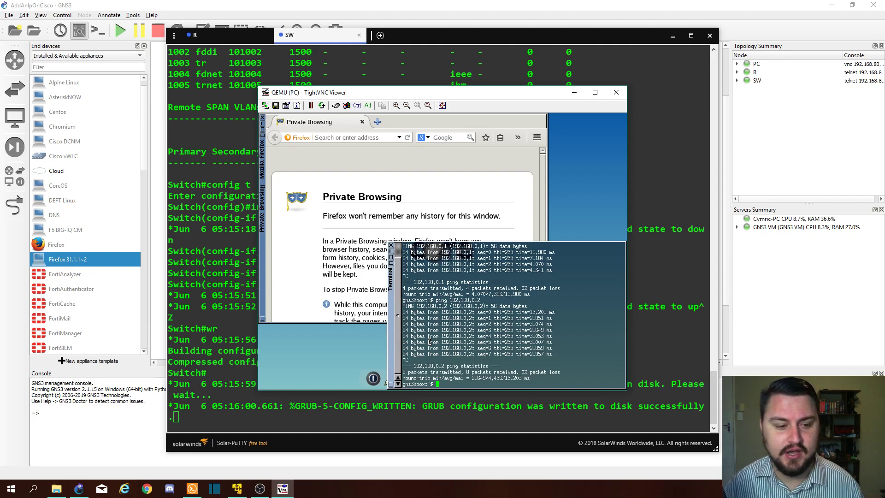
Bring up the router R console session in Solar-PuTTY and maximize it.
click(163, 288)
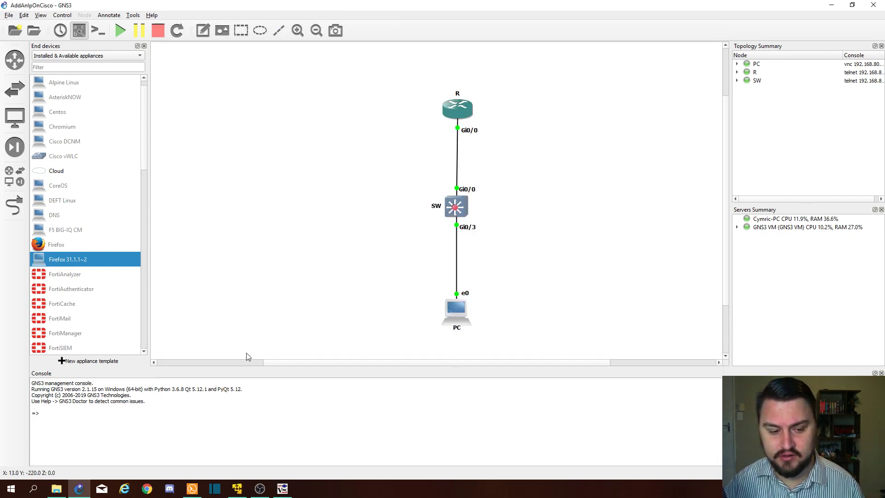
click(192, 489)
click(220, 36)
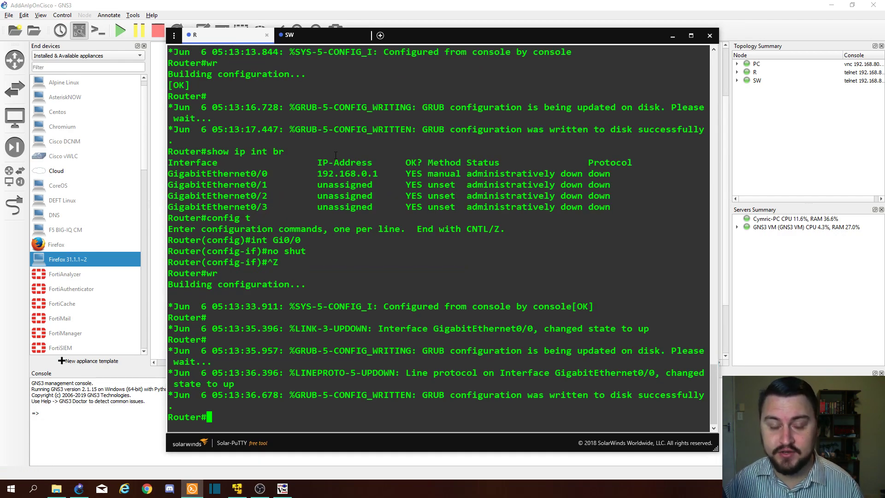
key(Return)
key(Return)
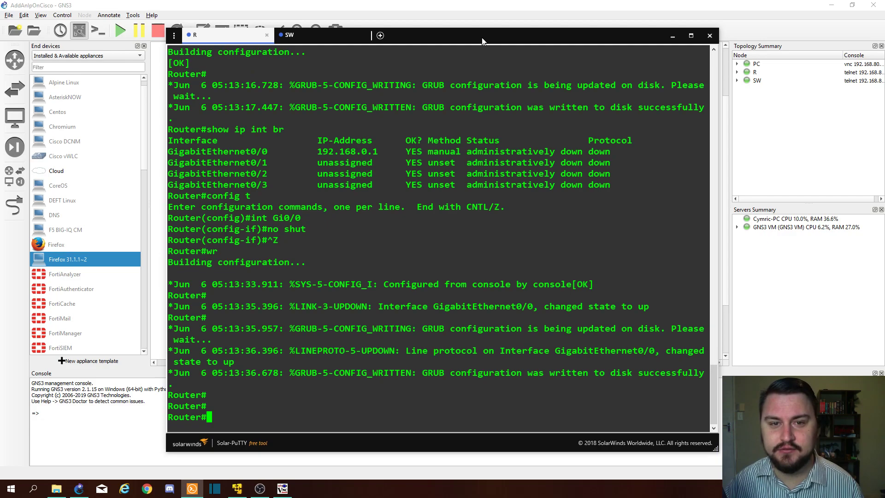
double_click(483, 39)
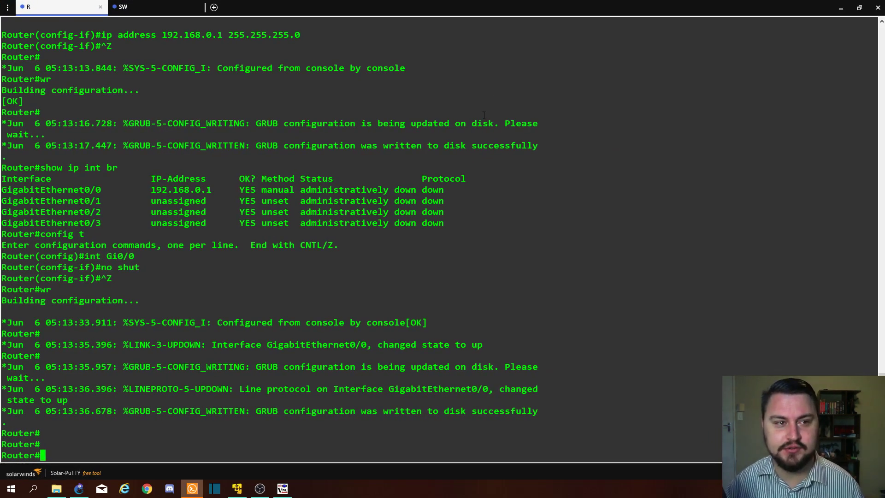
Try creating interface vlan 1 on the router, which is rejected as invalid, then exit.
text(config t)
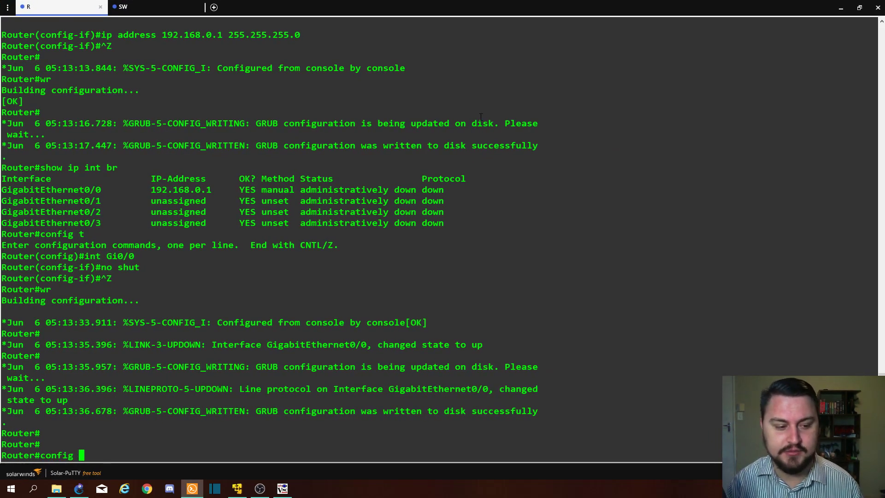
key(Return)
text(int vlan 1)
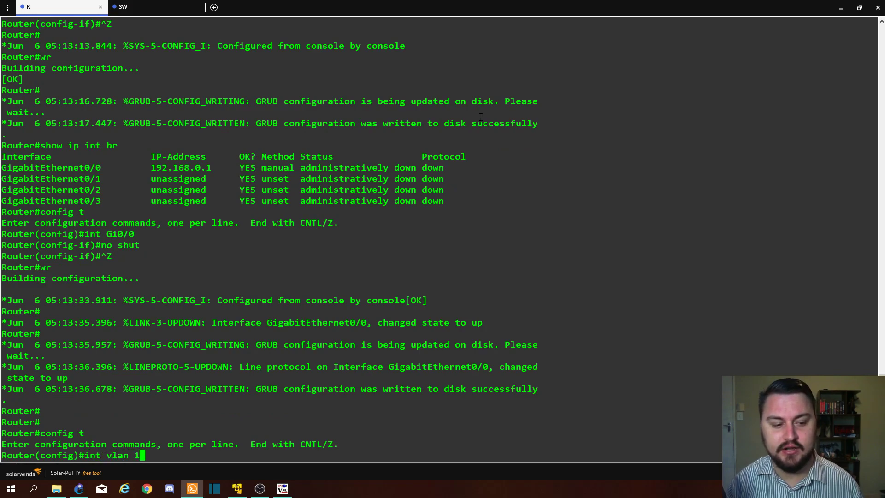
key(Return)
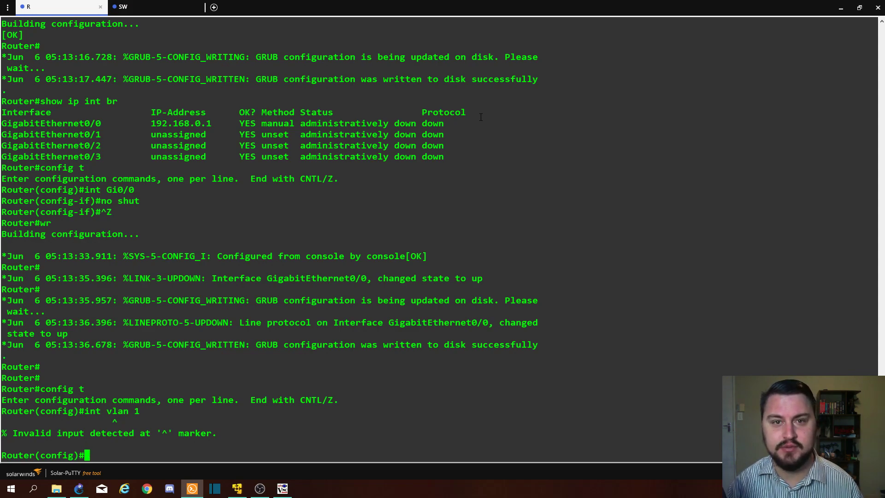
key(ctrl+c)
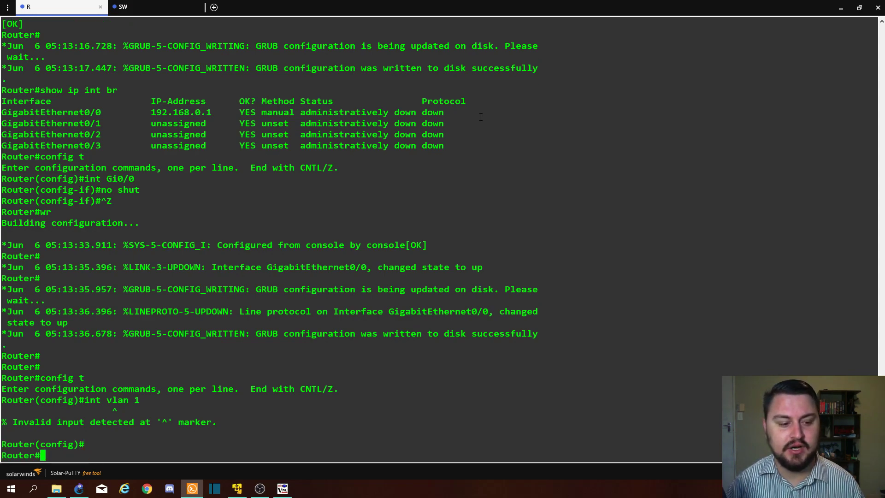
key(Return)
key(Return)
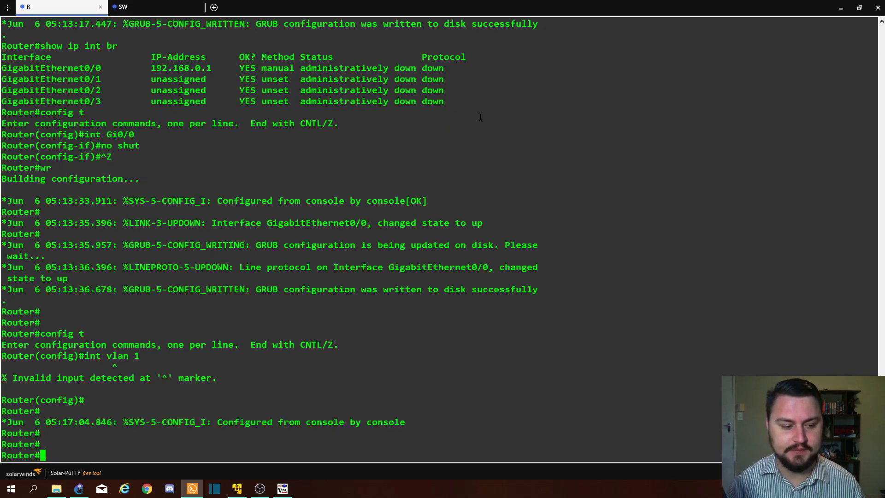
On the router, create and enter the subinterface gi0/0.200.
text(config t)
key(Return)
text(int )
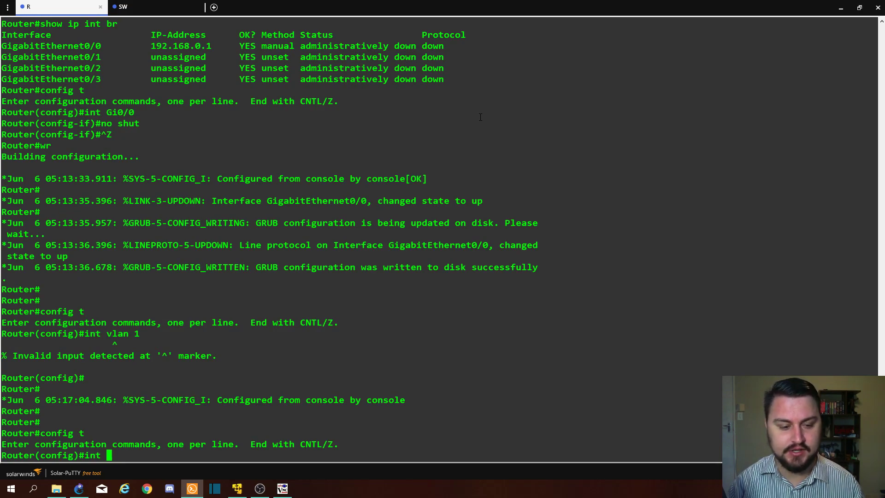
text(gi0/0)
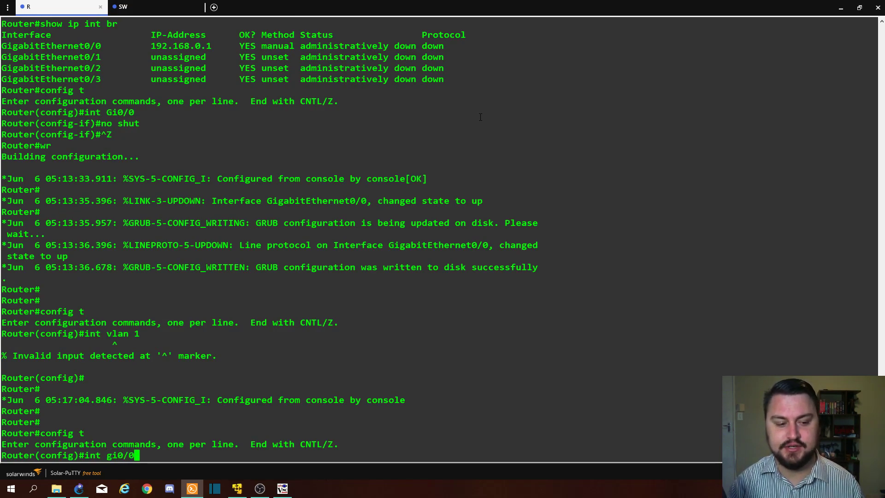
key(Return)
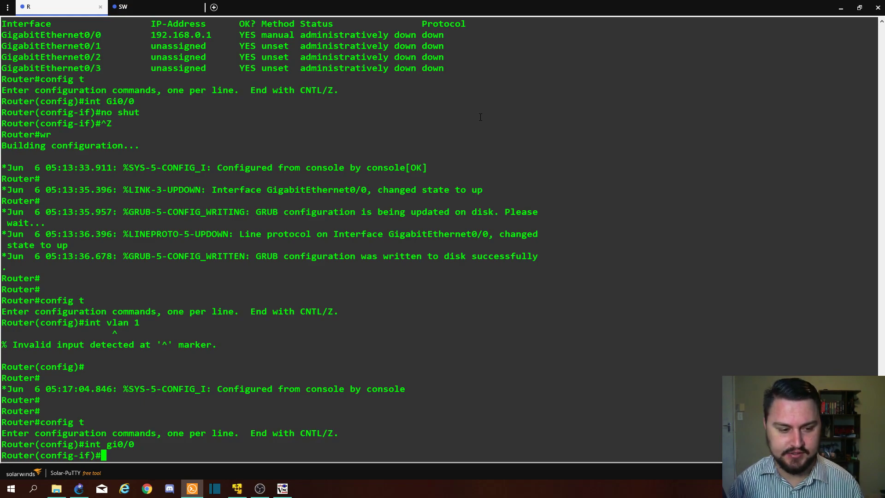
text(exit)
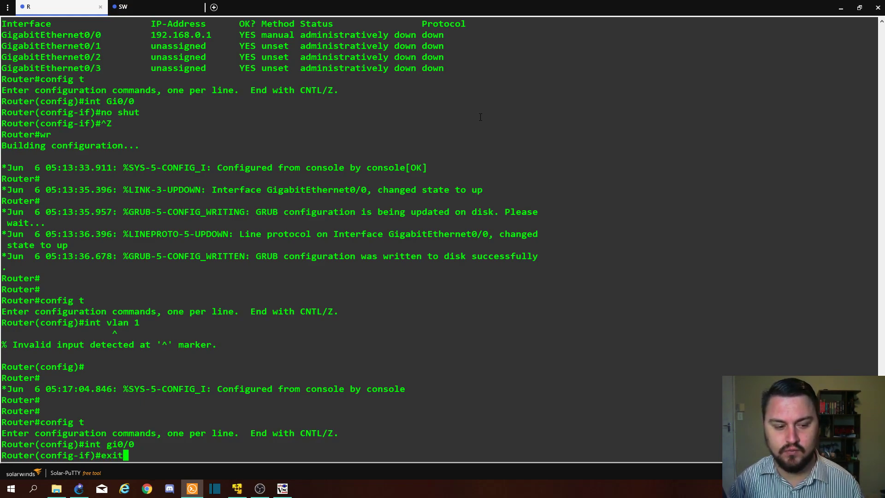
key(Return)
text(in)
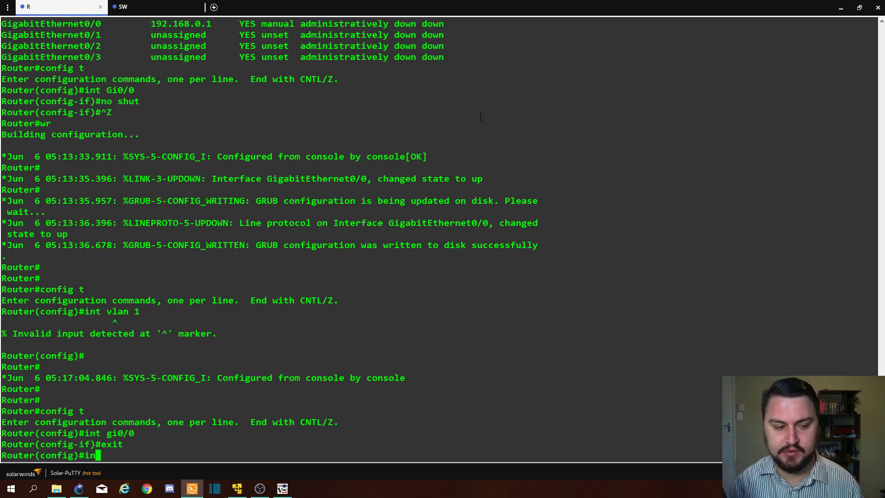
text(t gi0/0)
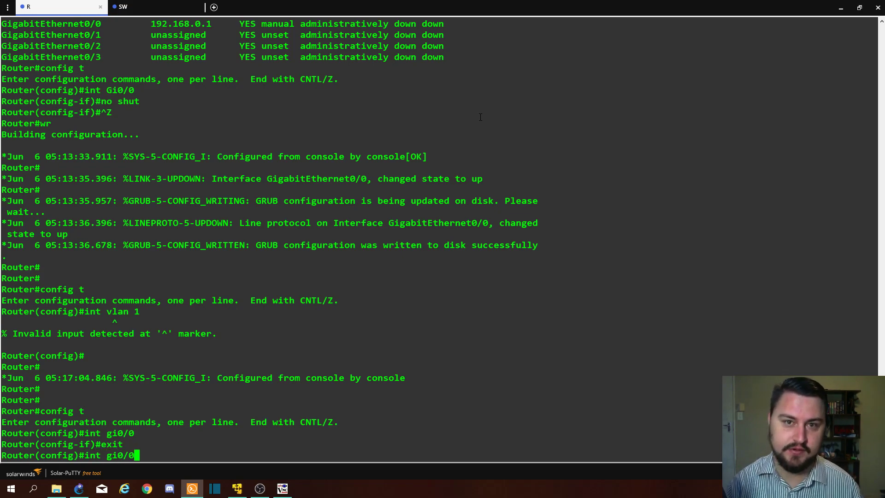
text(.)
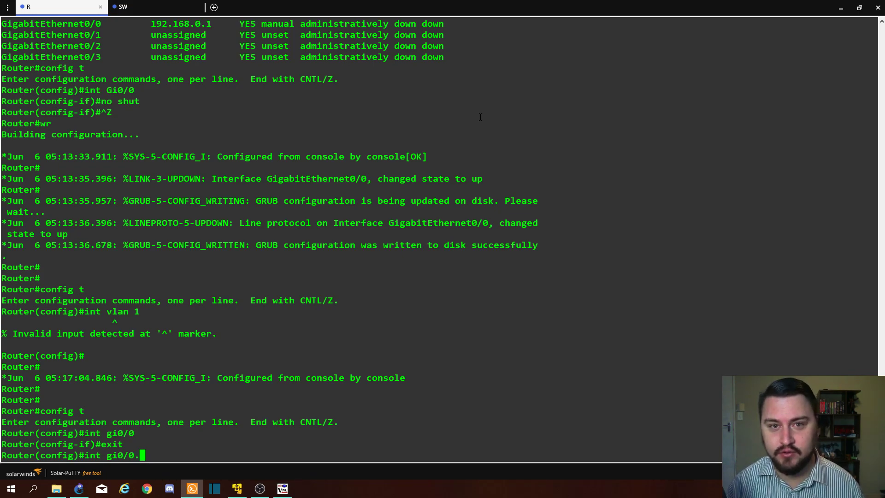
text(200)
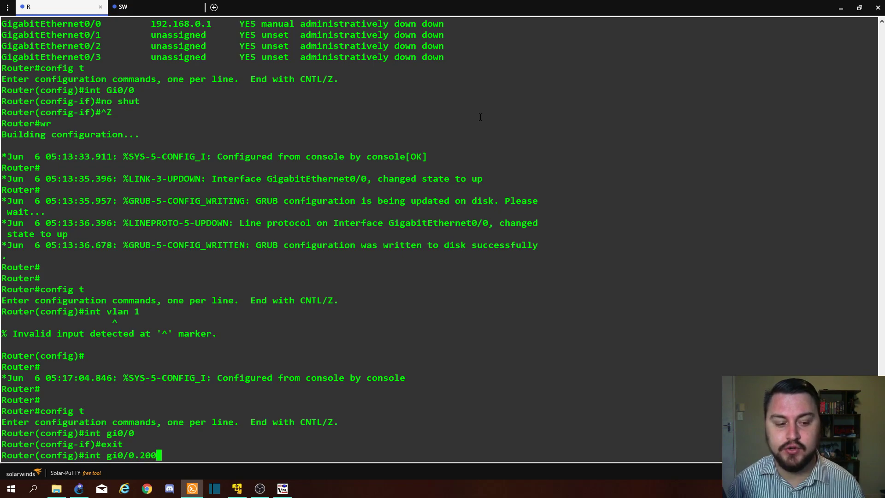
key(Return)
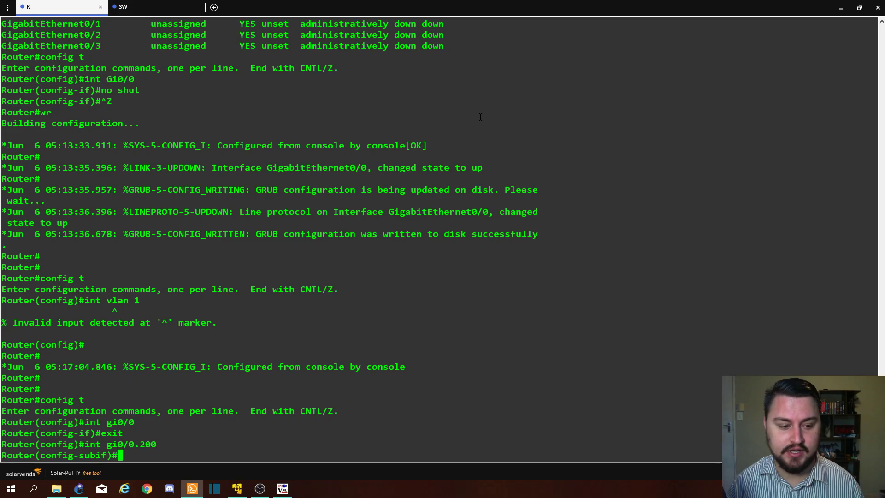
Type the encapsulation dot1Q command with VLAN ID 200, checking options with ?, without entering it.
text(encap)
key(BackSpace)
key(BackSpace)
key(BackSpace)
key(BackSpace)
text(c)
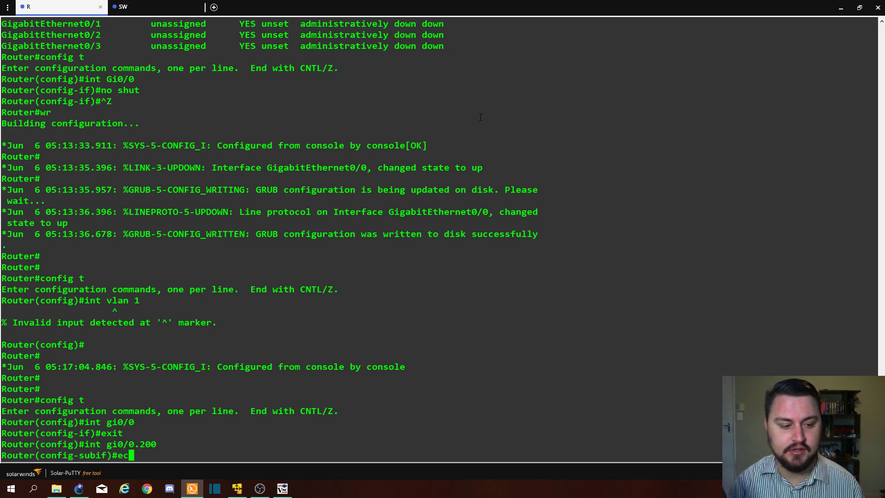
key(BackSpace)
text(n)
key(Tab)
text(do)
key(Tab)
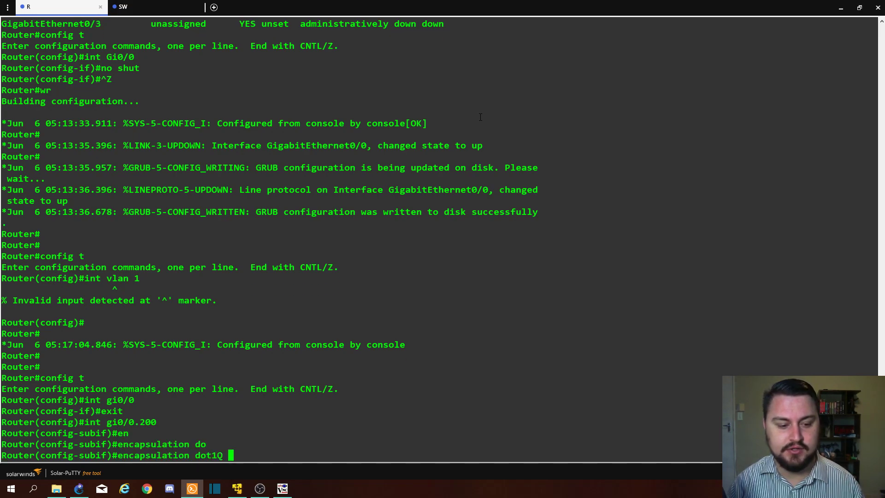
text(?)
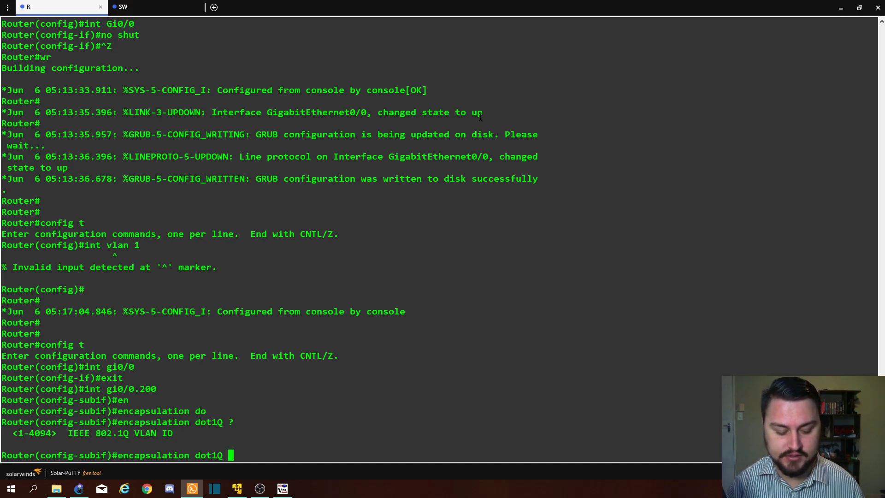
text(200)
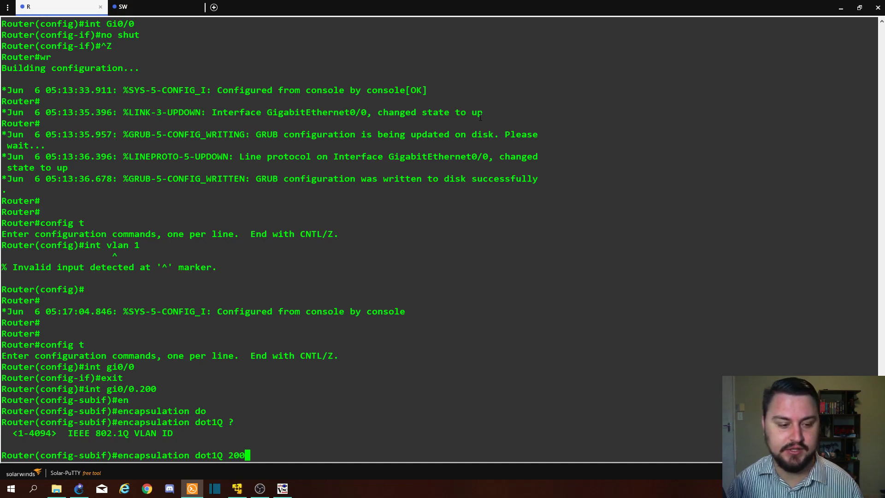
Apply dot1Q VLAN 200 encapsulation and assign 172.17.0.1/24 to Gi0/0.200.
key(Return)
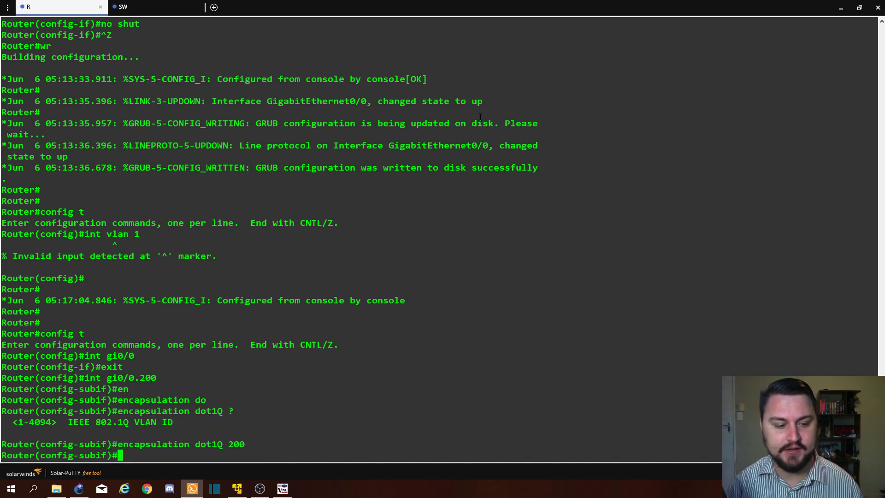
text(i)
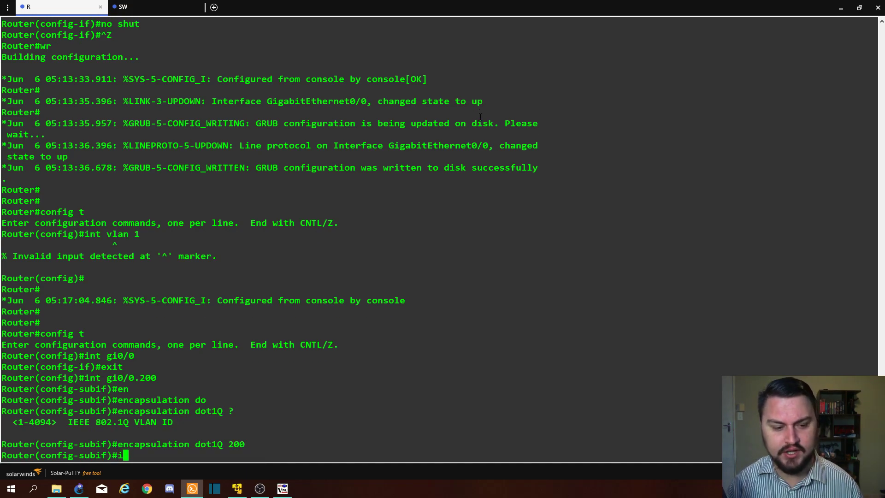
text(p add)
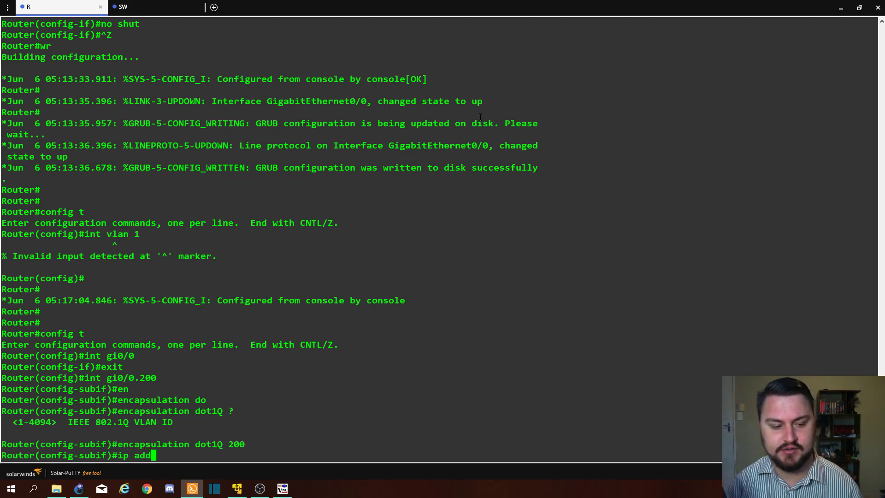
key(Tab)
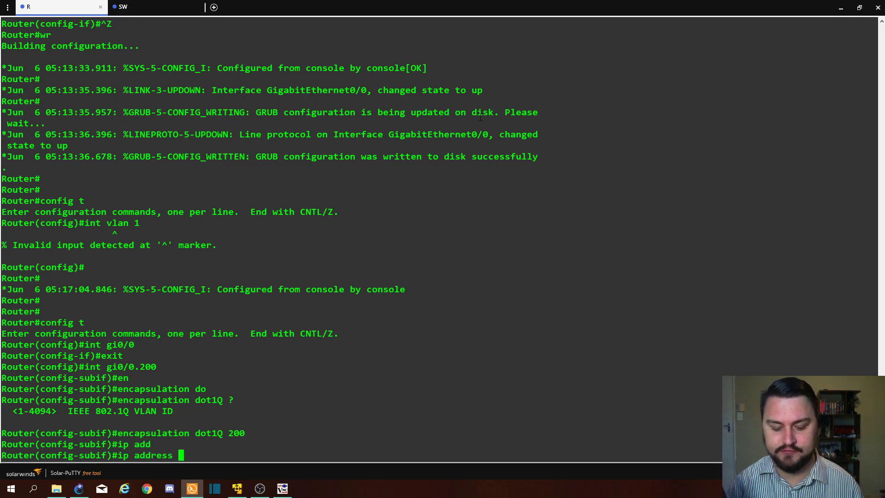
text(172.1)
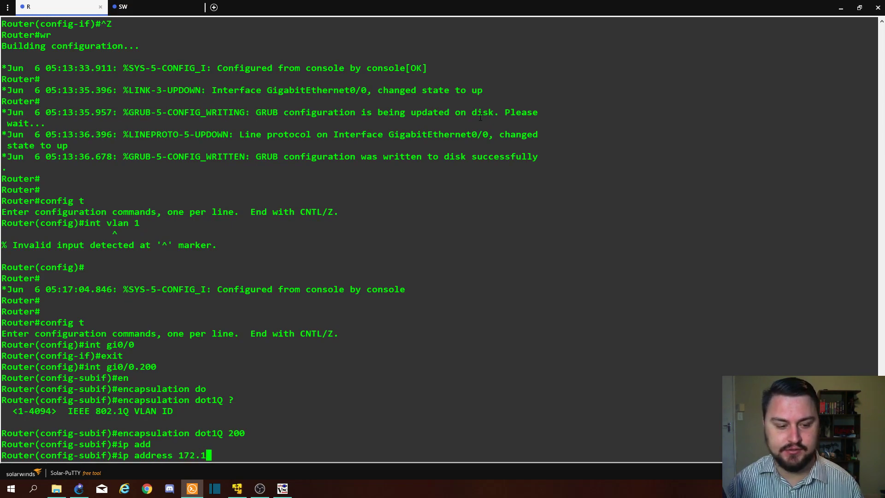
text(7.0.1)
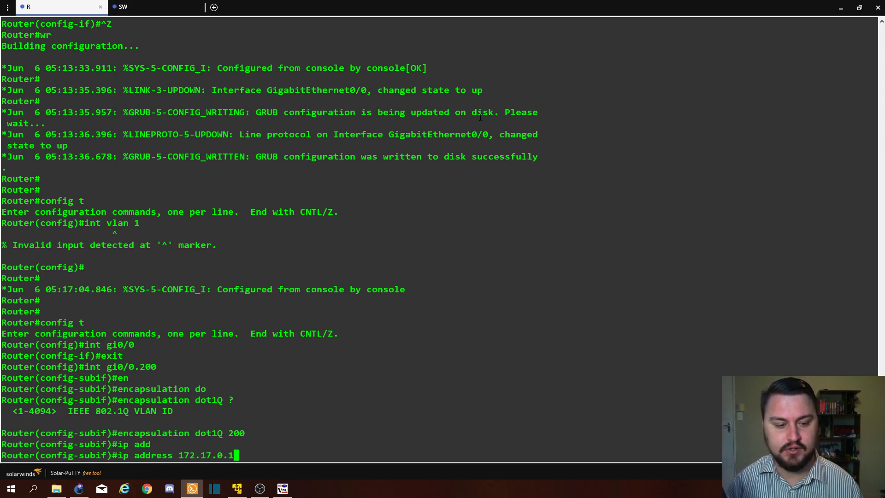
text( 255.255.255.255.0)
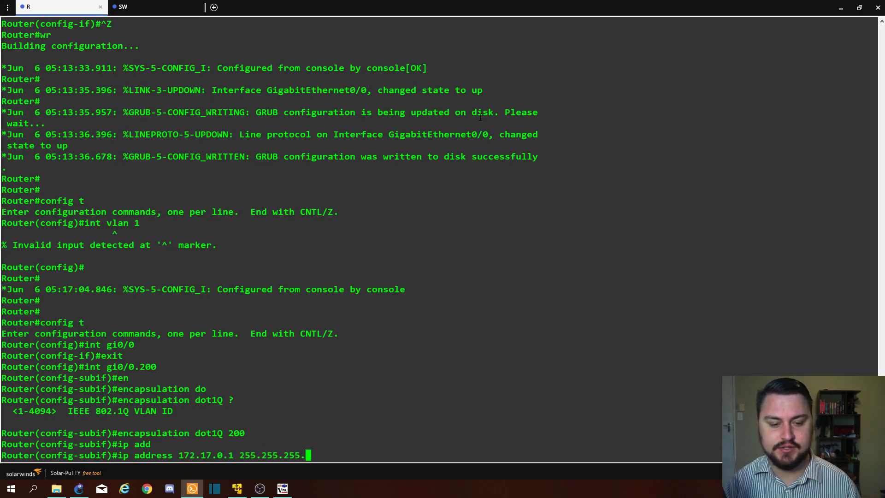
key(Return)
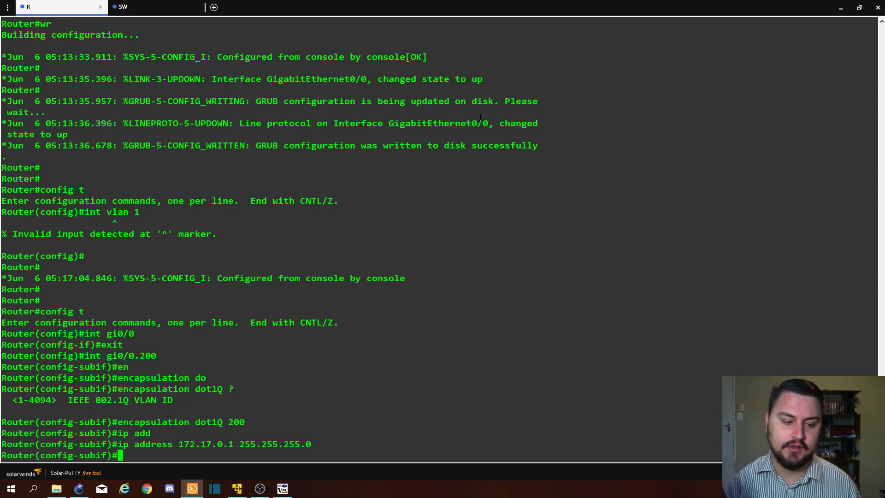
Exit configuration mode and save the router configuration with wr.
key(ctrl+z)
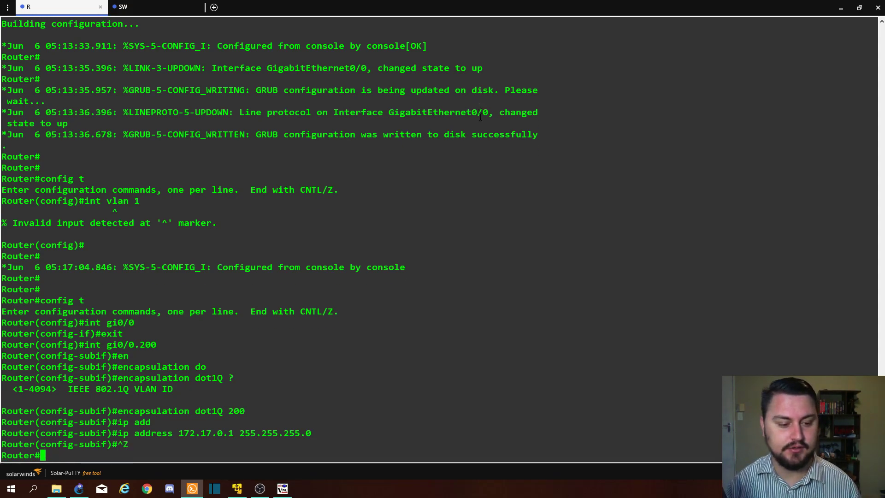
text(wr)
key(Return)
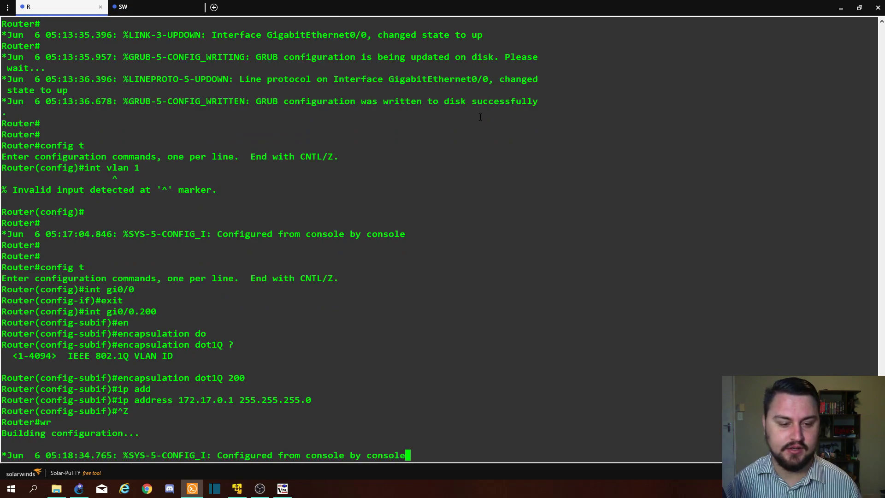
key(Return)
Run show ip int br and highlight the GigabitEthernet0/0.200 row with address 172.17.0.1.
text(show ip int br)
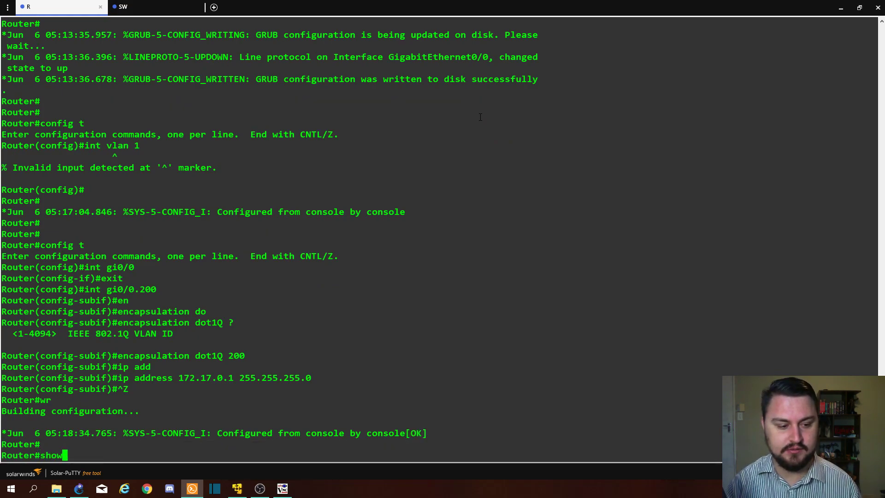
key(Return)
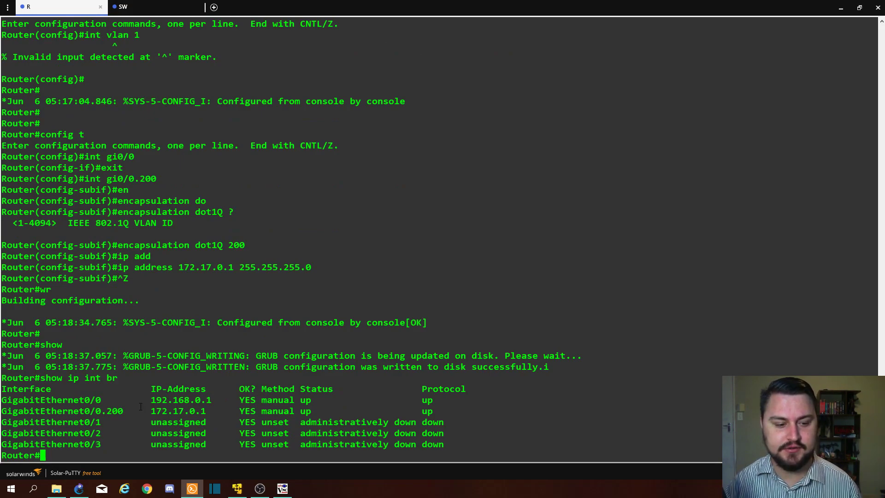
triple_click(108, 412)
double_click(160, 412)
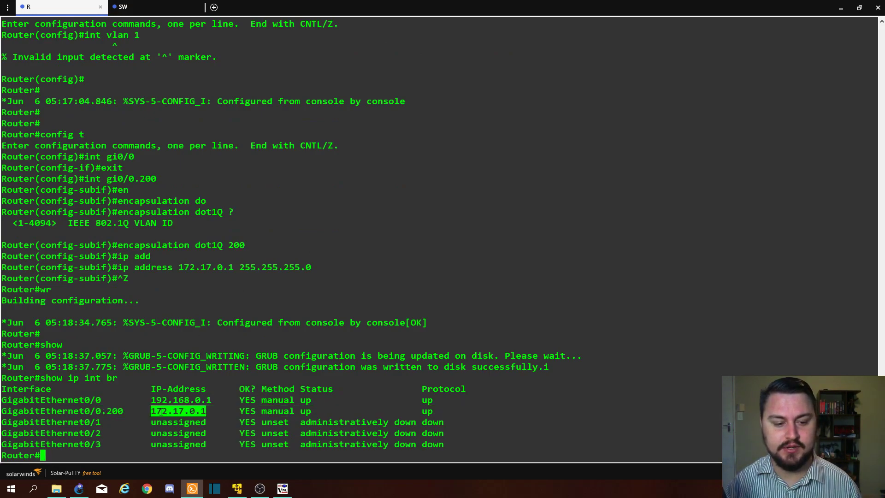
click(300, 412)
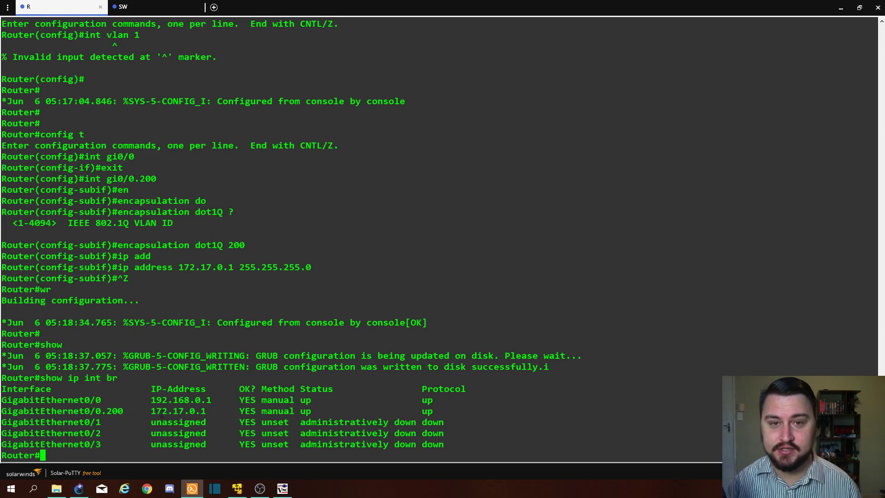
Run show int GigabitEthernet0/0.200 and highlight its 172.17.0.1/24 address, 802.1Q encapsulation and VLAN ID 200.
double_click(108, 410)
key(ctrl+c)
text(show )
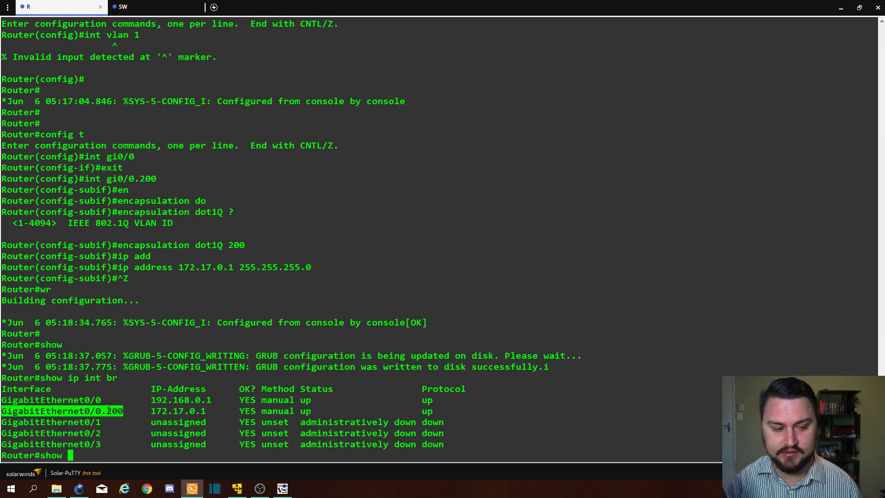
text(int)
right_click(108, 411)
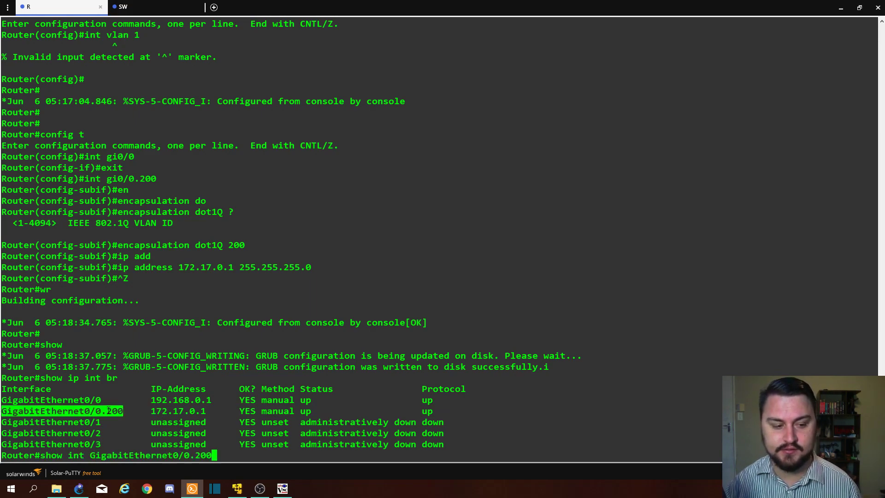
key(Return)
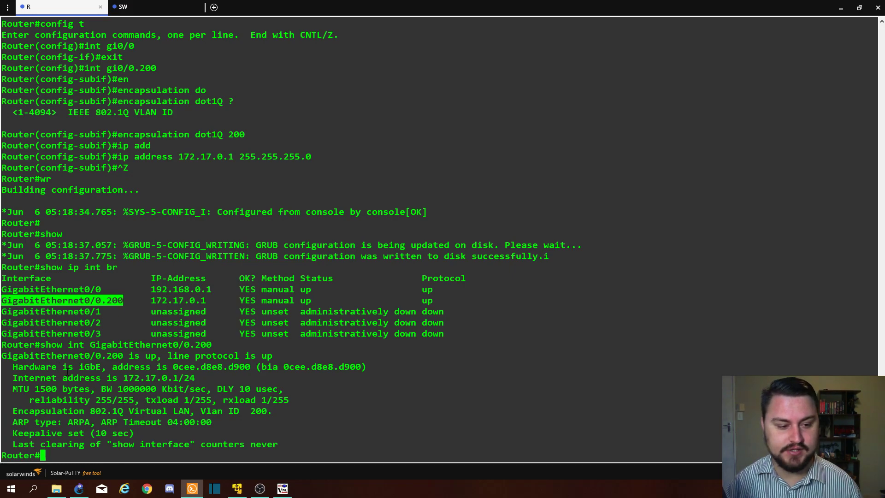
double_click(125, 377)
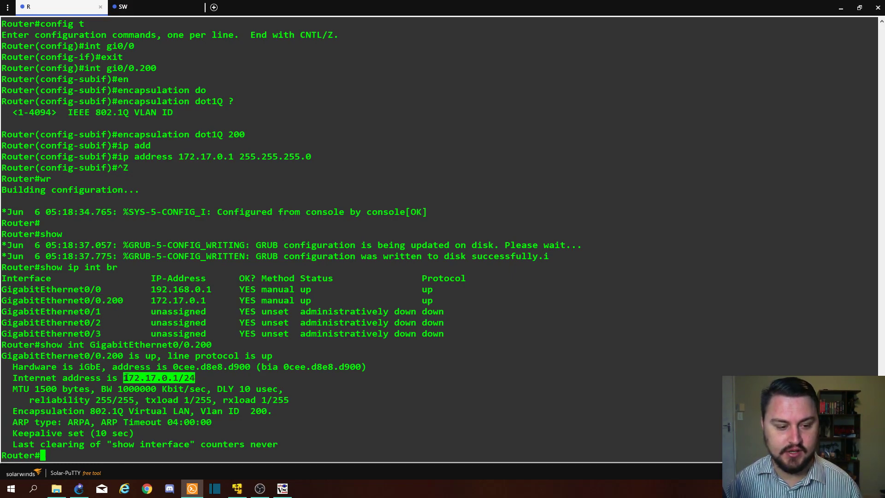
double_click(114, 411)
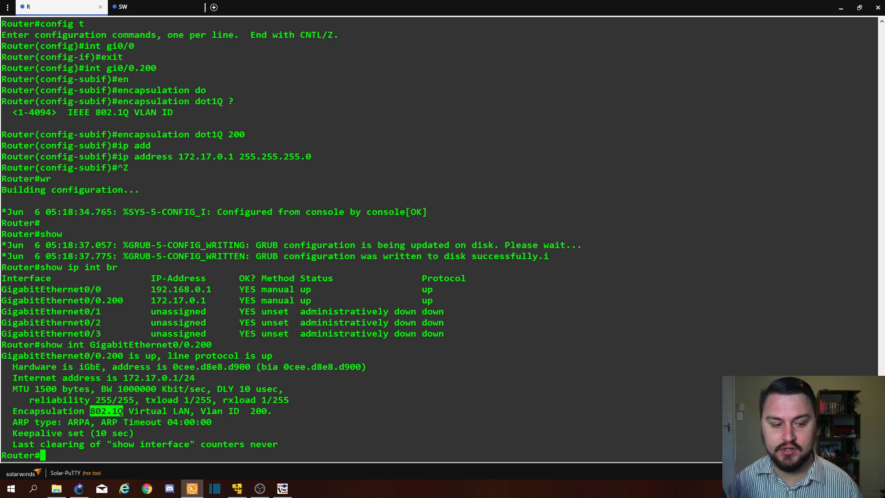
drag(272, 411, 201, 411)
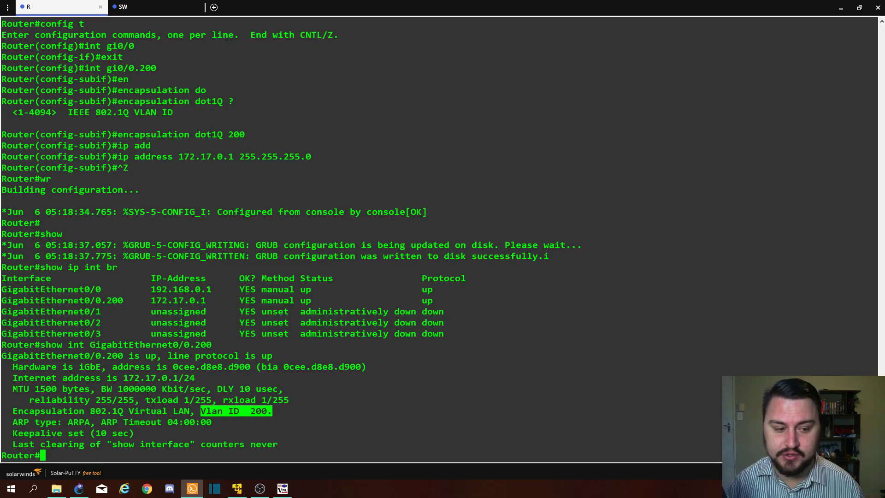
triple_click(151, 377)
double_click(151, 378)
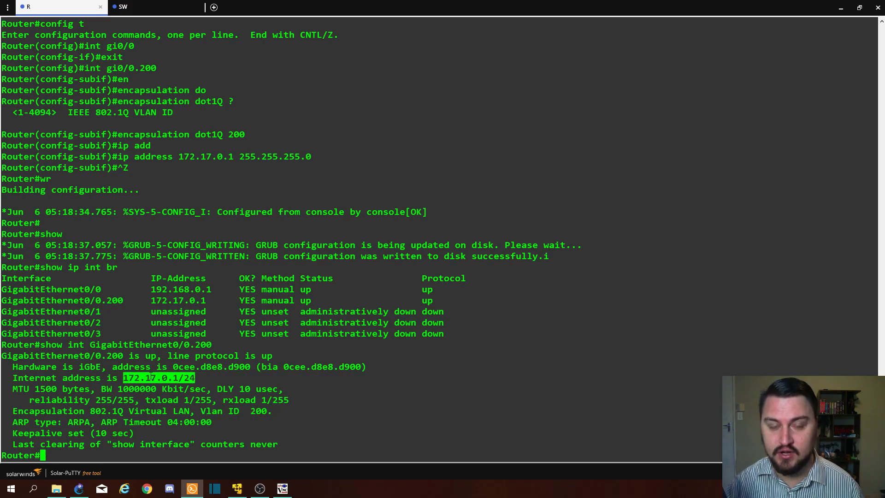